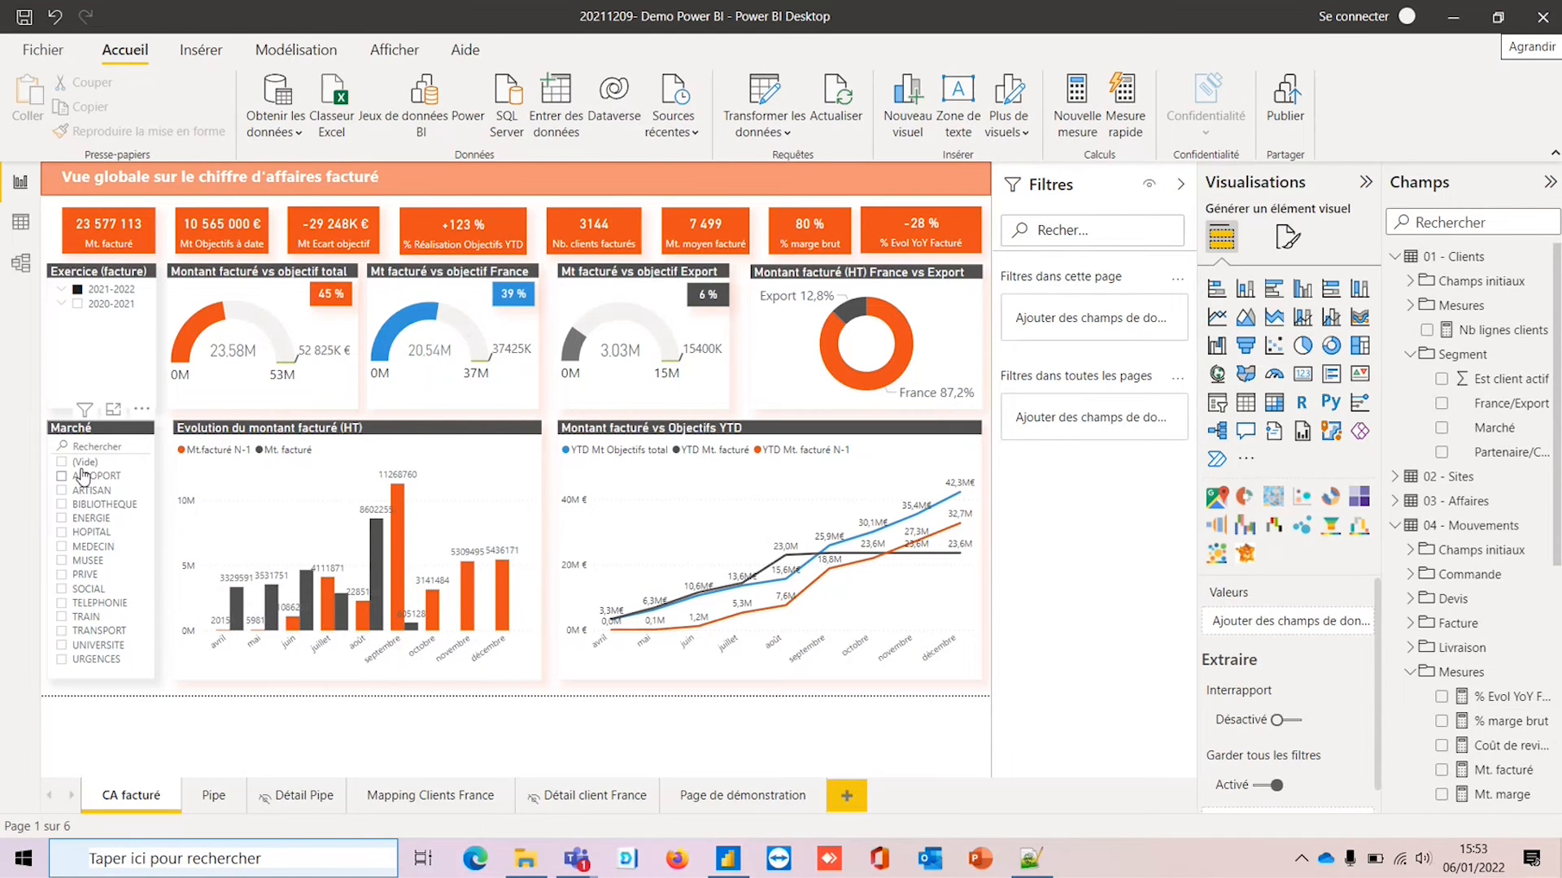
# Filter the invoiced revenue page to the BIBLIOTHEQUE market and clear that market filter again.
pyautogui.click(62, 505)
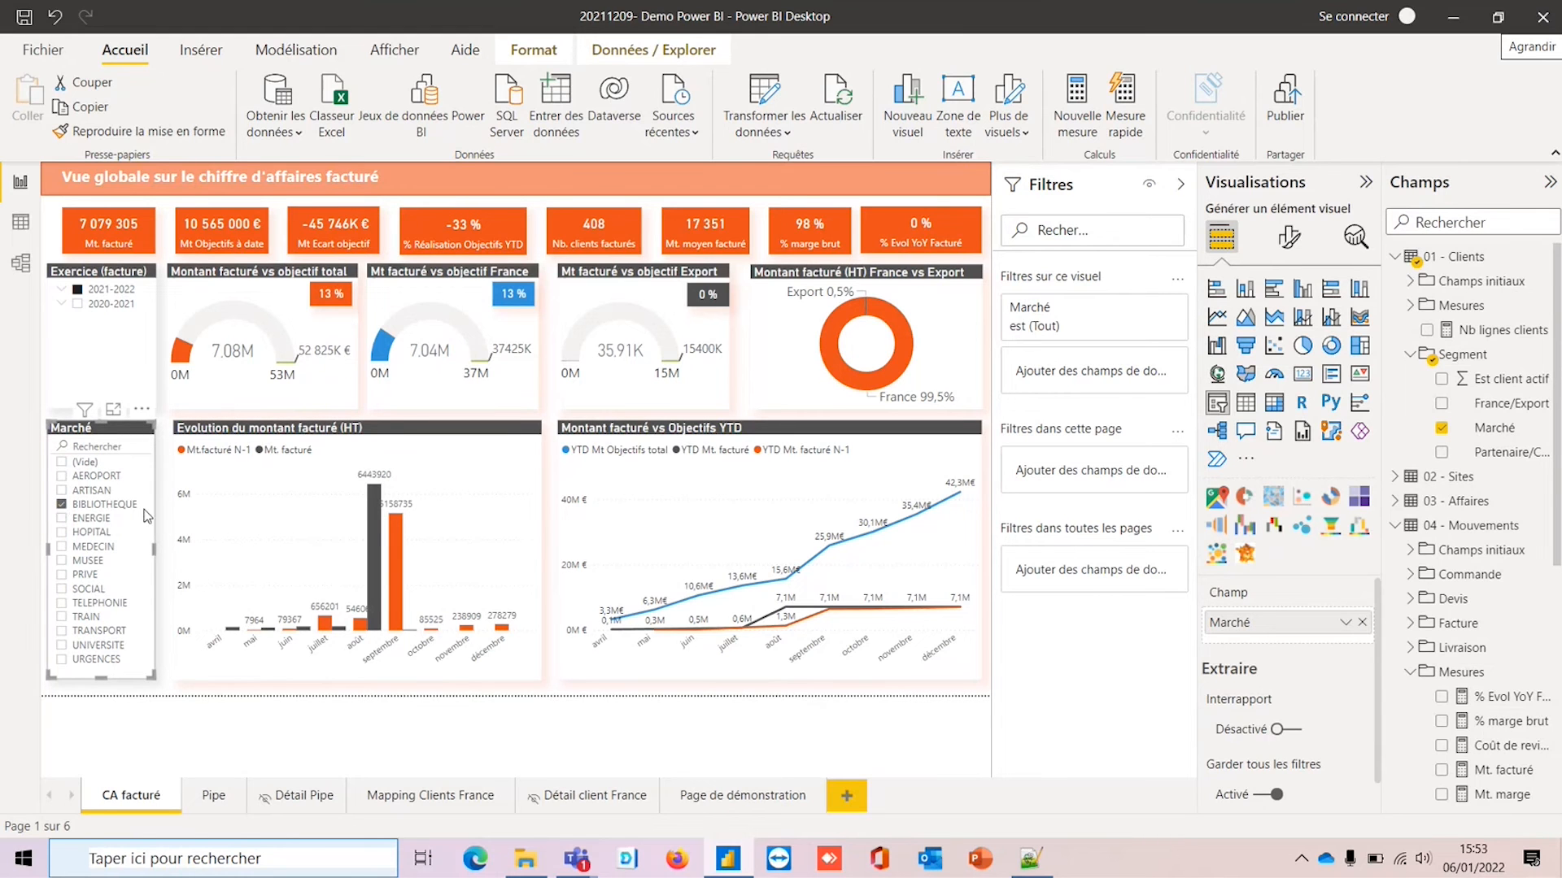
pyautogui.click(62, 506)
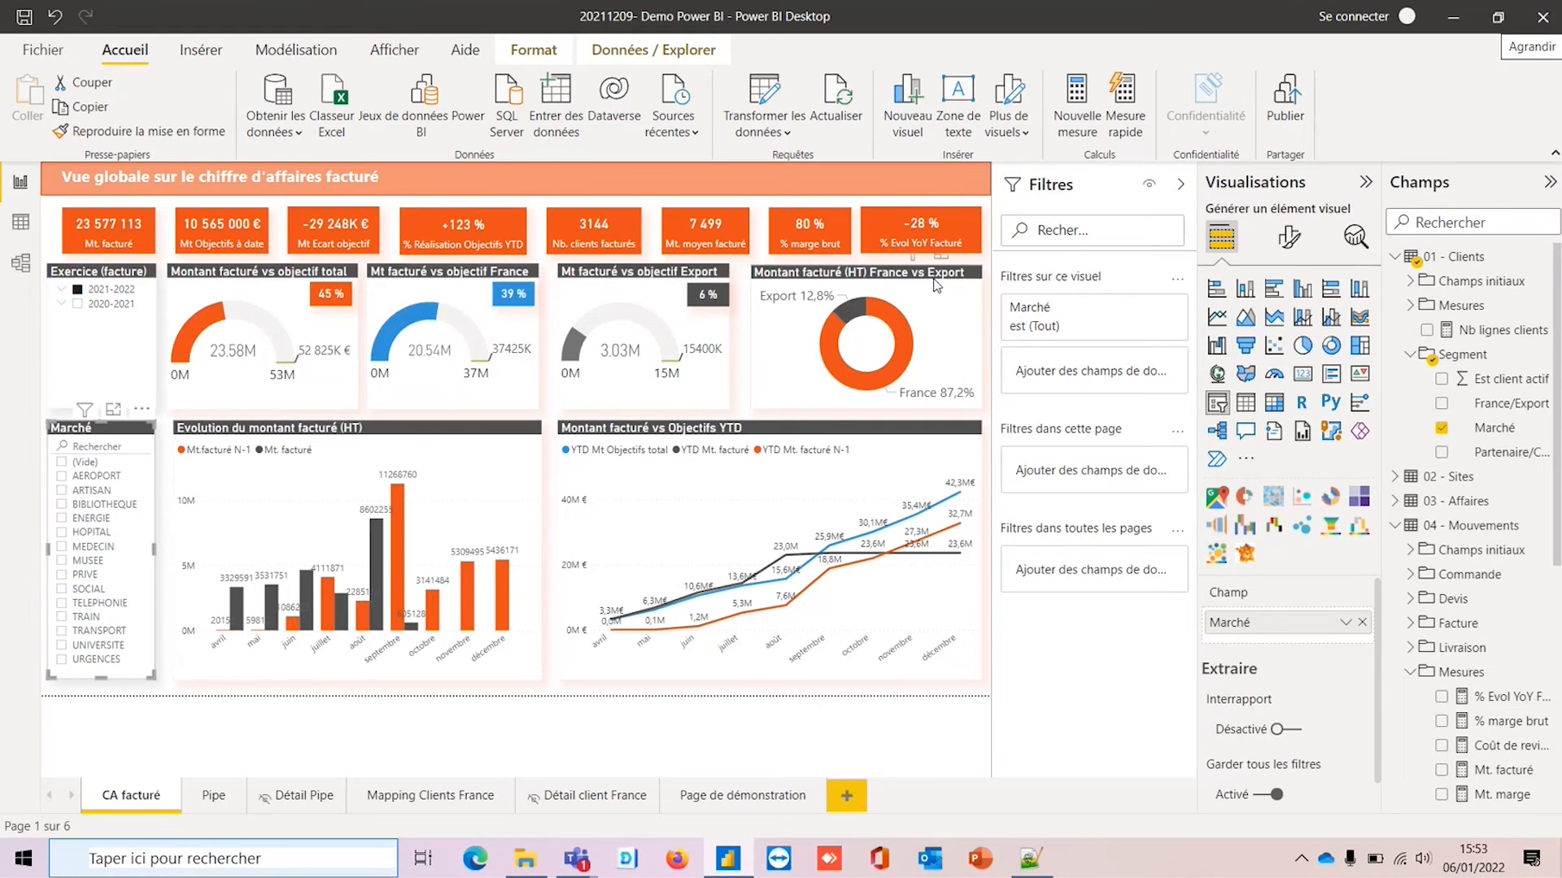
# On the Pipe page, drill through from the Commande bar of the waterfall chart to Détail Pipe.
pyautogui.click(213, 797)
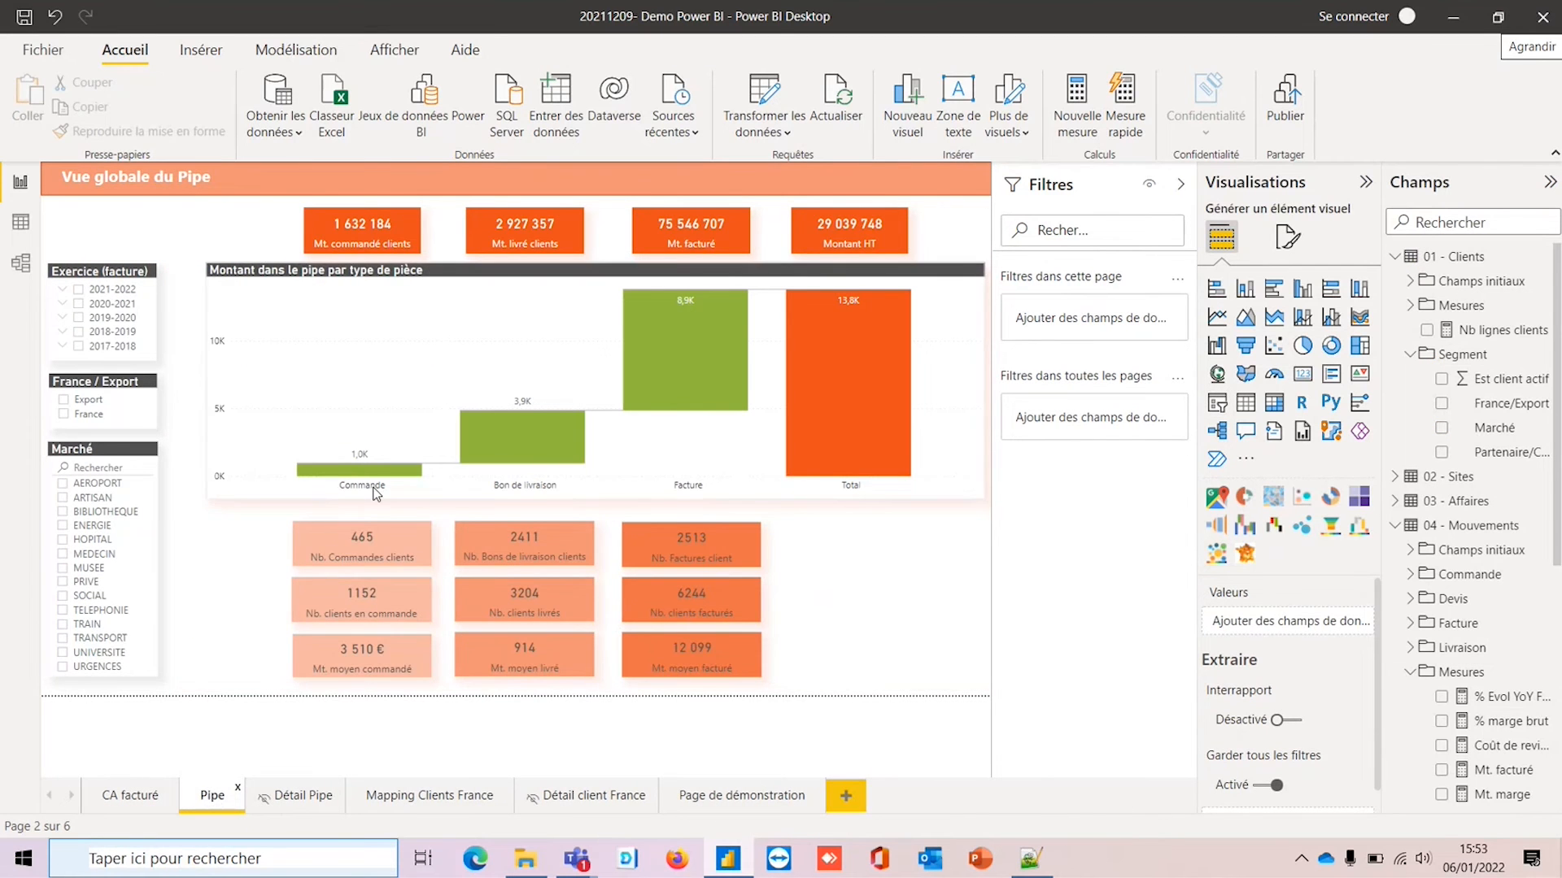
pyautogui.moveTo(325, 481)
pyautogui.click(348, 475)
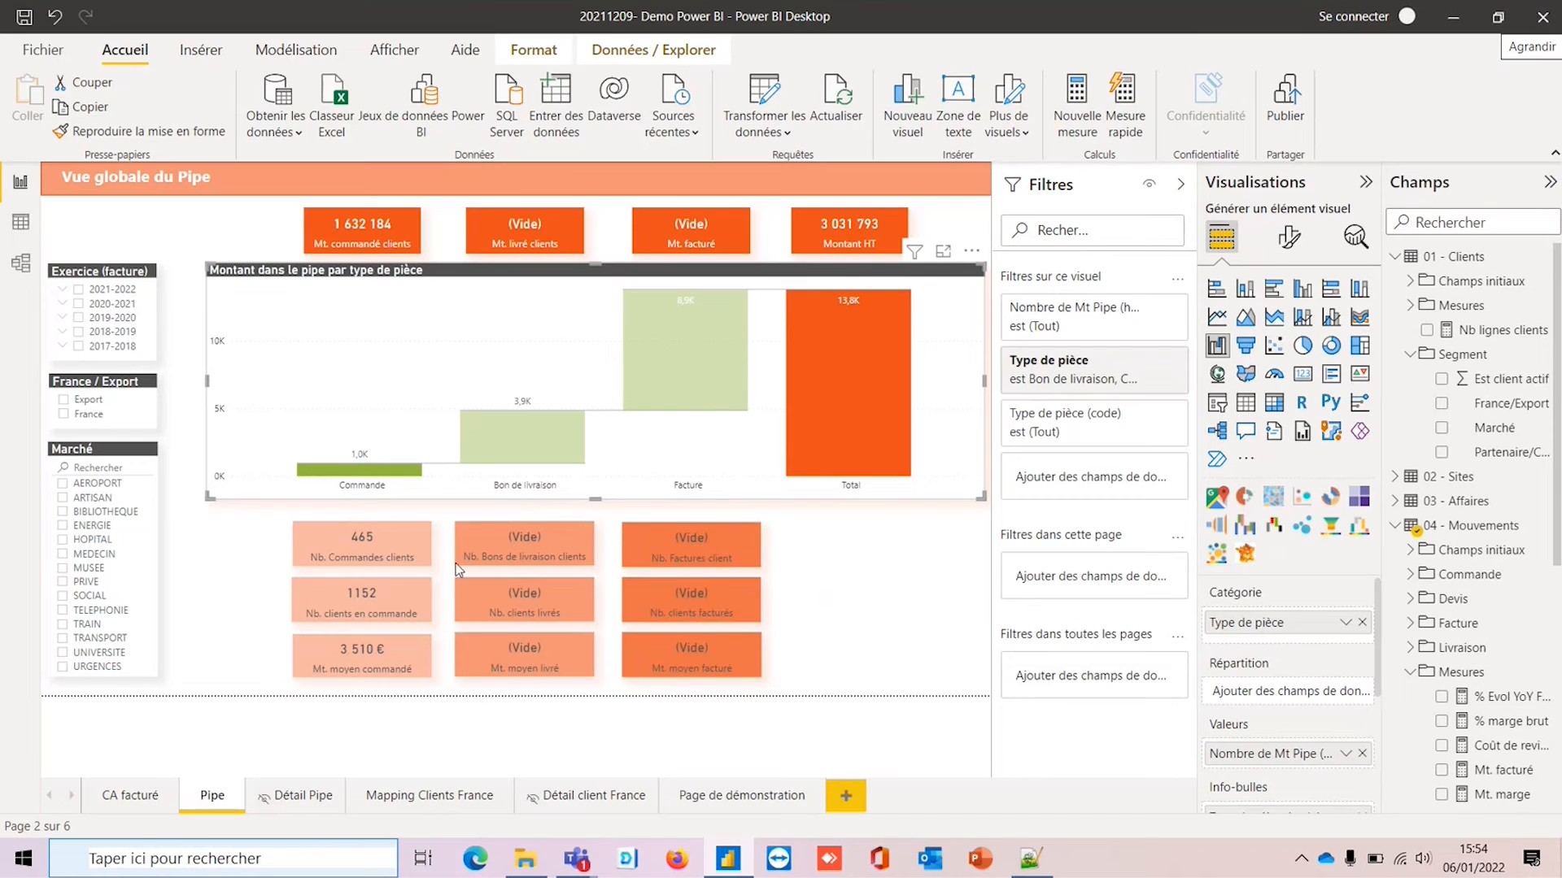
pyautogui.rightClick(340, 477)
pyautogui.moveTo(565, 583)
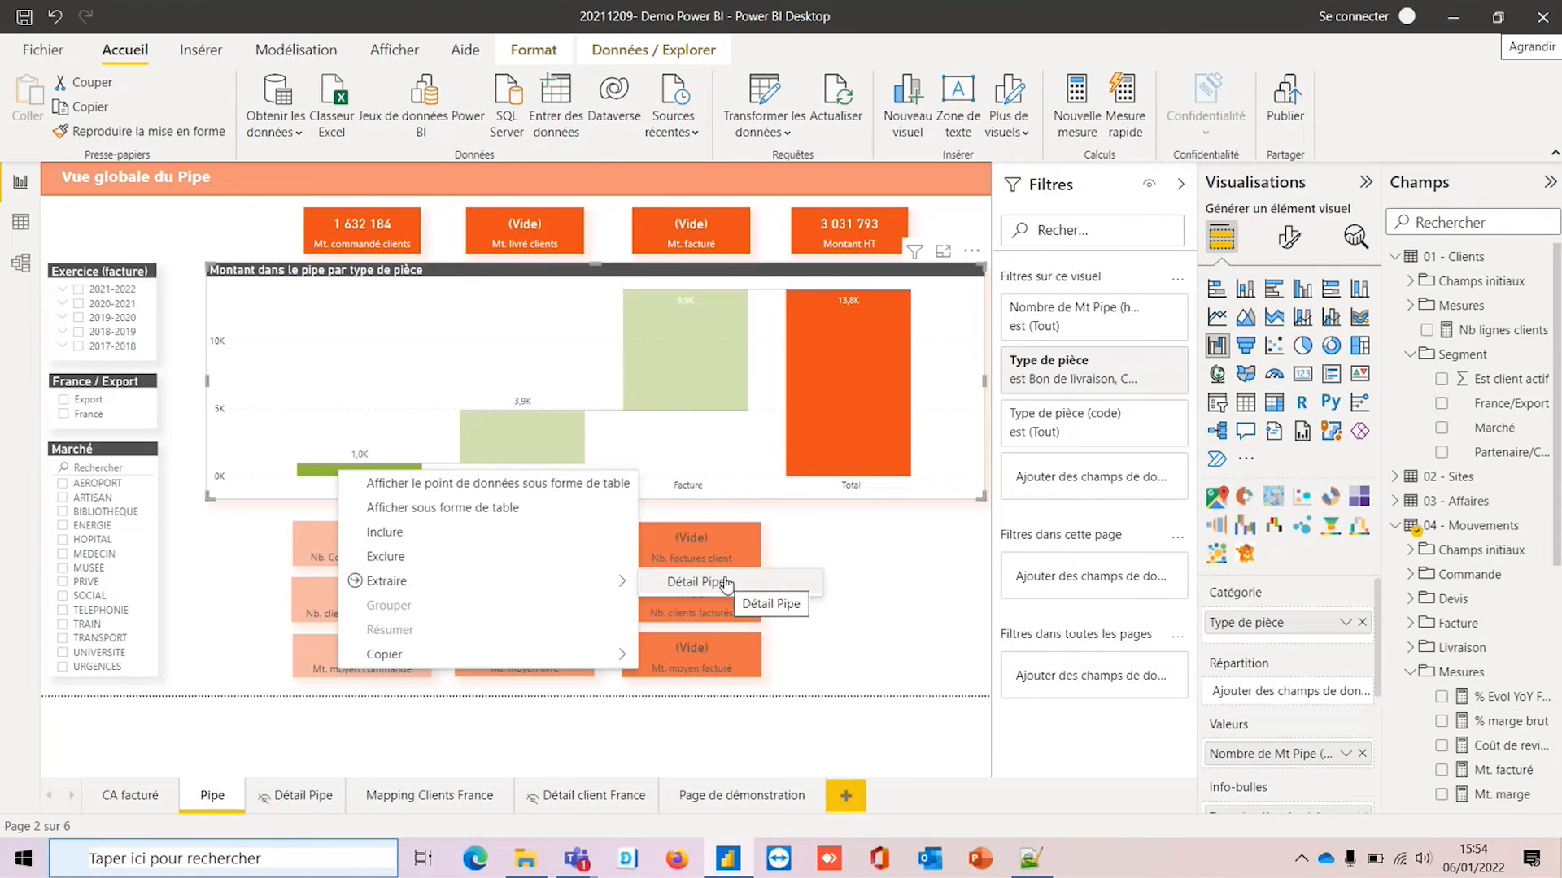
pyautogui.click(797, 584)
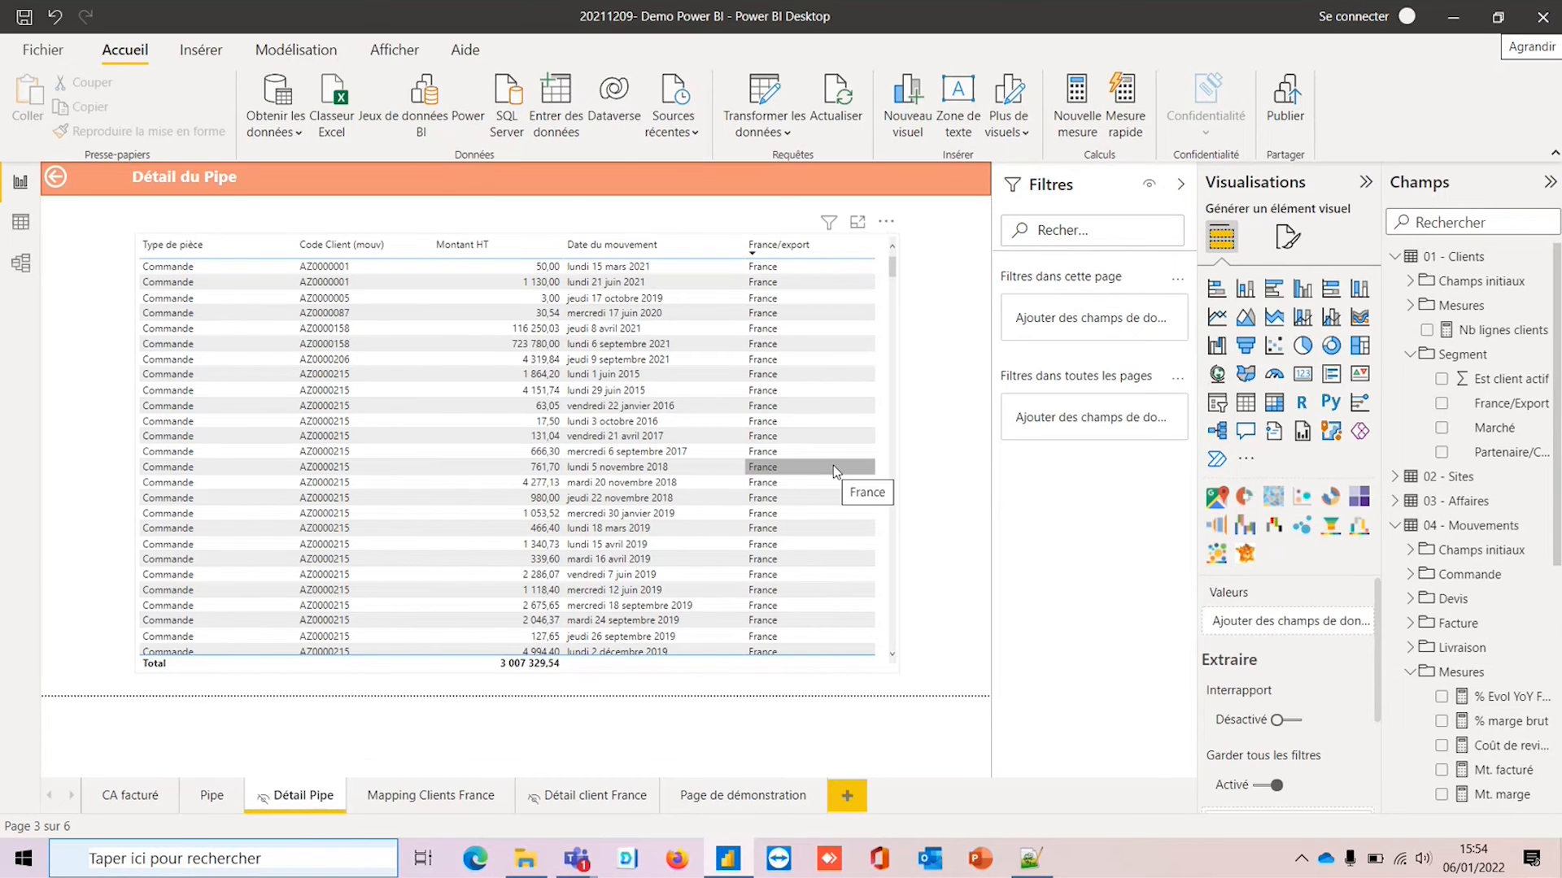
# Filter the Pipe page to the ENERGIE market, Export and fiscal year 2021-2022.
pyautogui.click(214, 796)
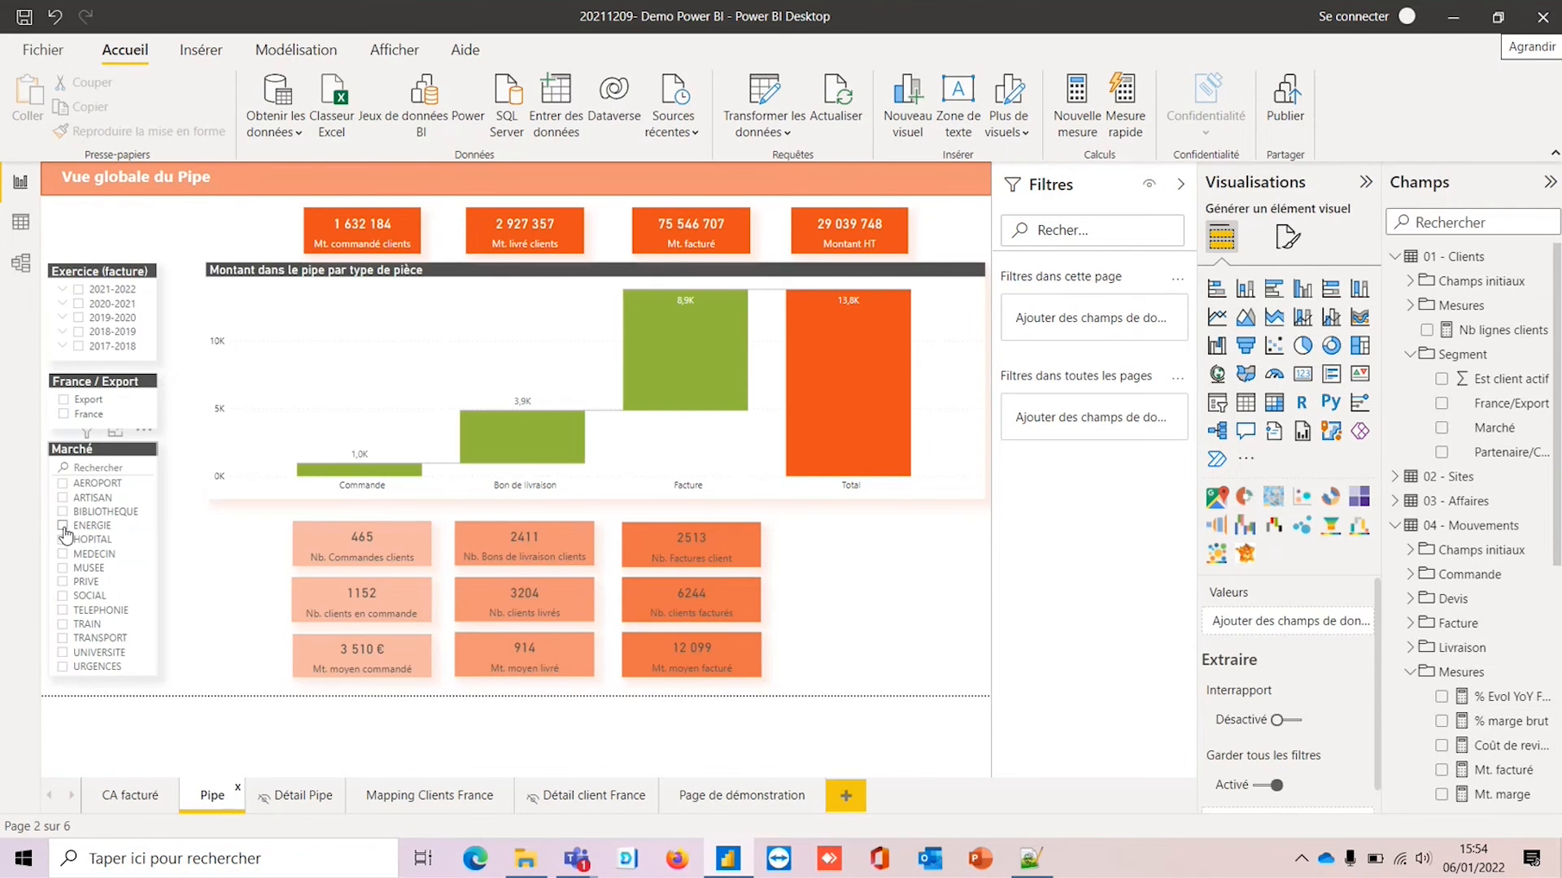
pyautogui.click(62, 526)
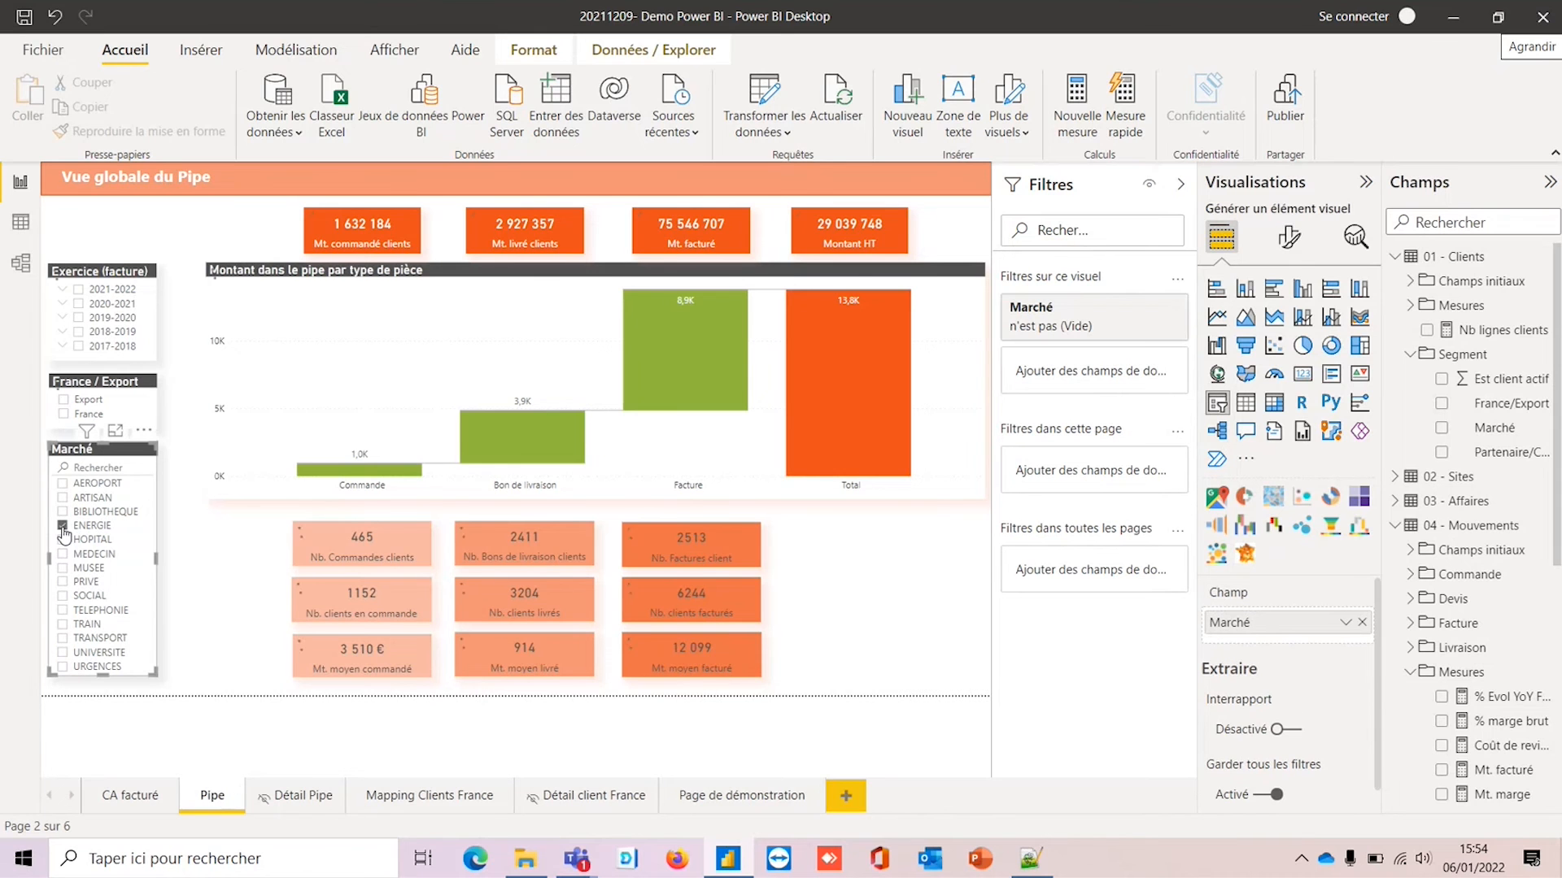
pyautogui.click(65, 401)
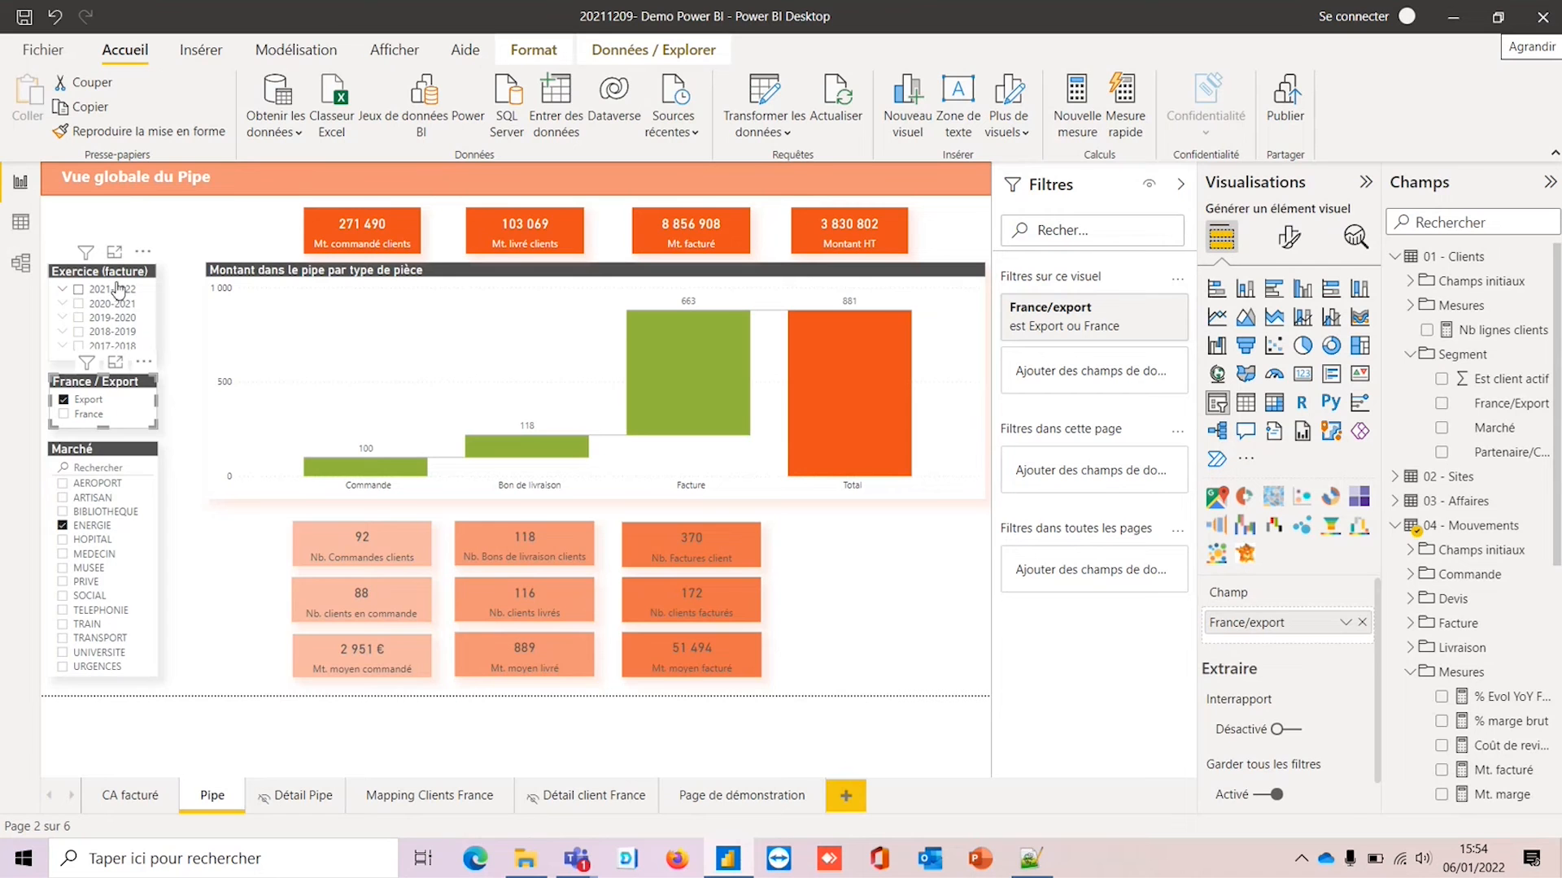
pyautogui.click(78, 290)
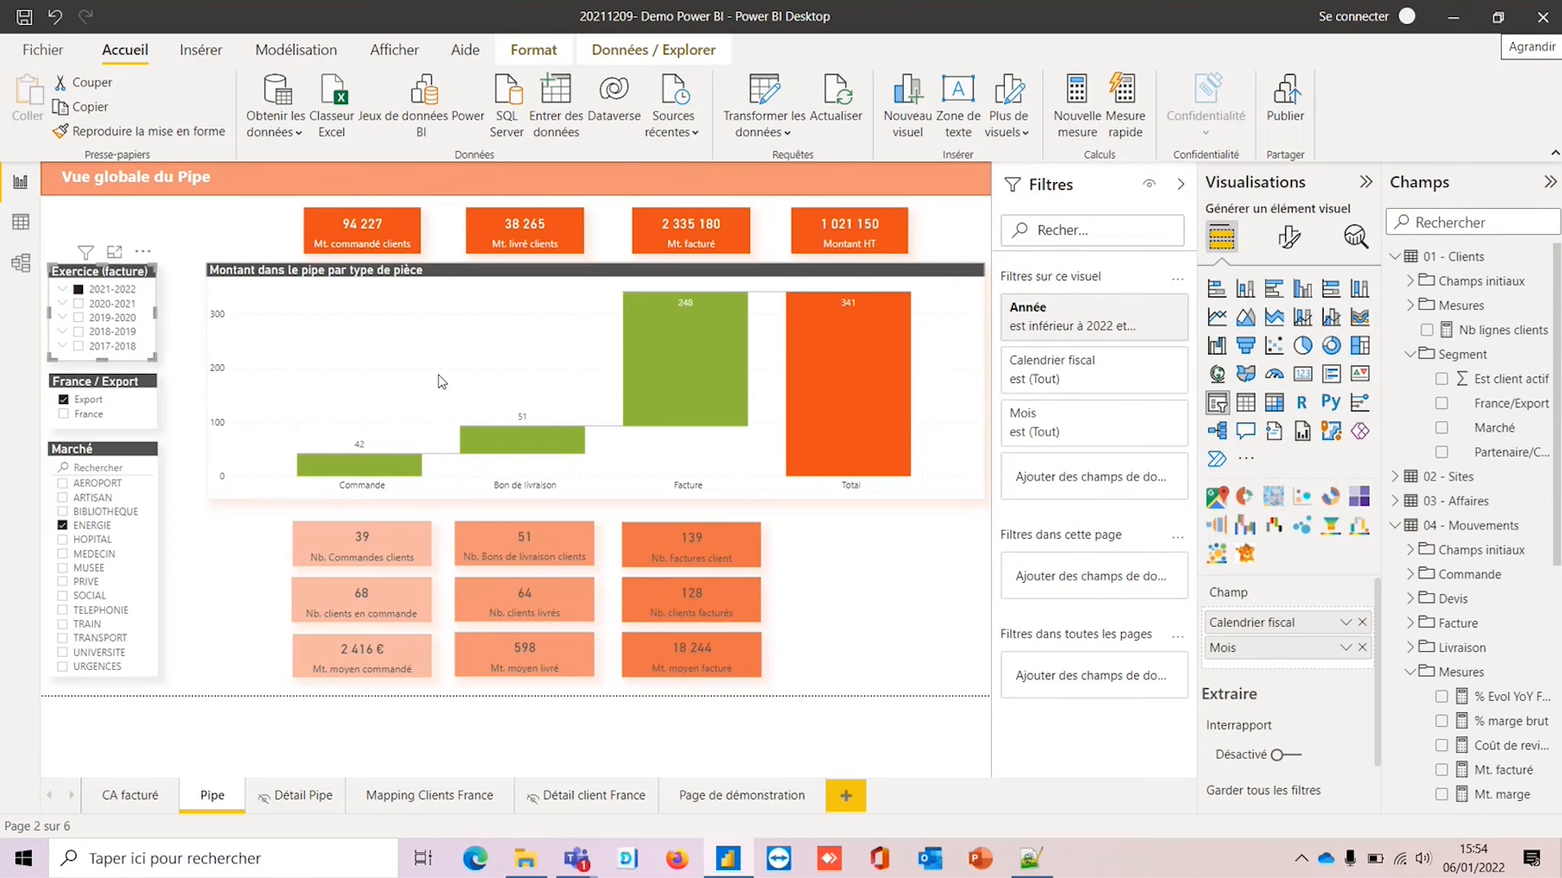
# Drill through from the Facture bar to Détail Pipe and look through the invoice rows.
pyautogui.rightClick(680, 324)
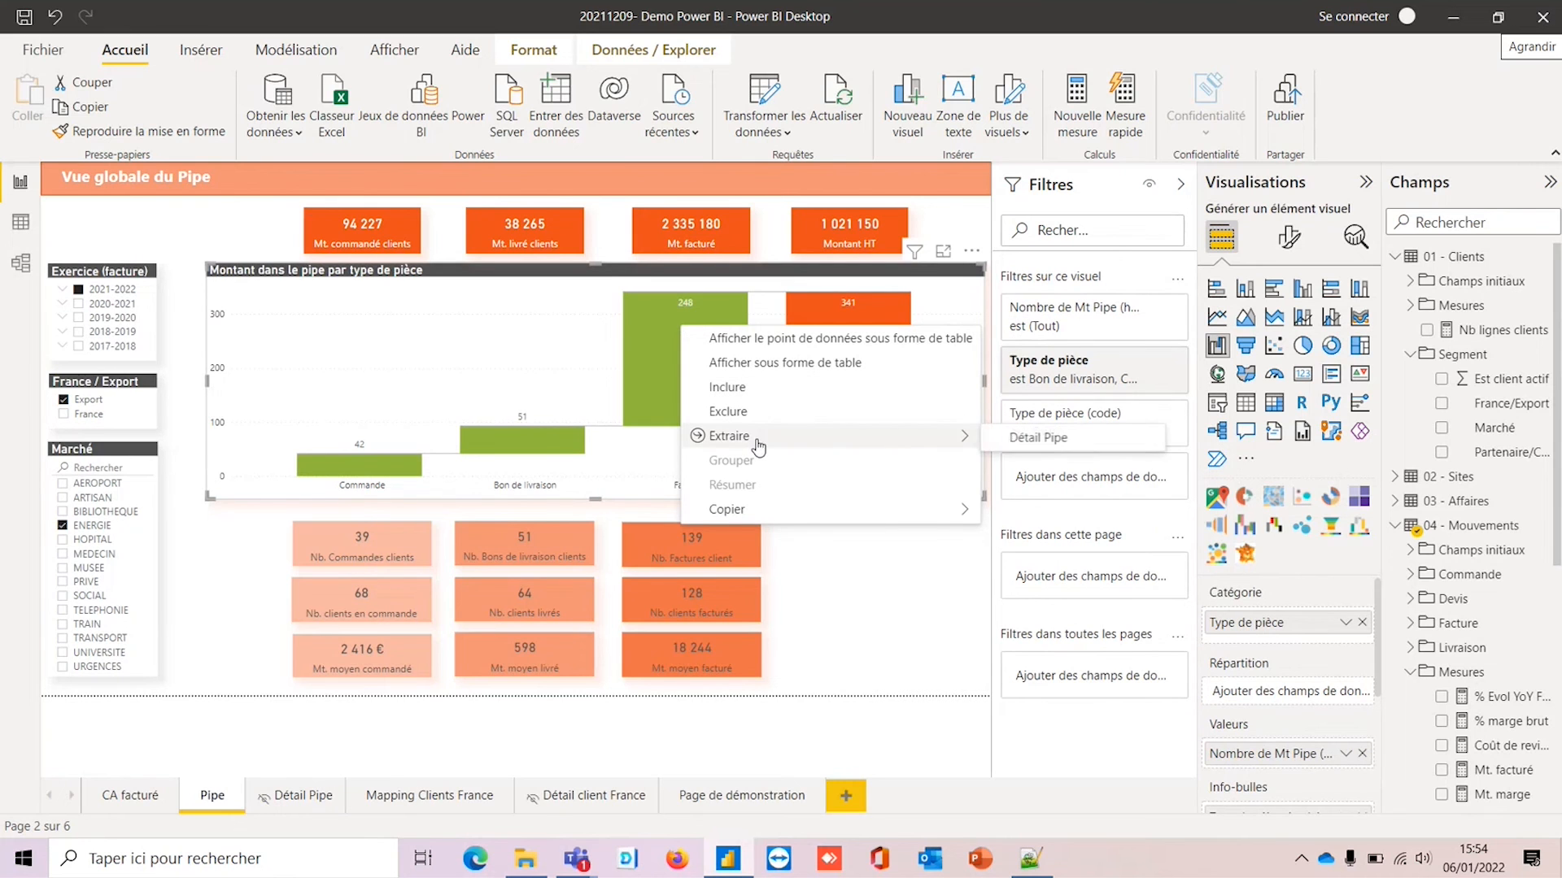
pyautogui.moveTo(908, 447)
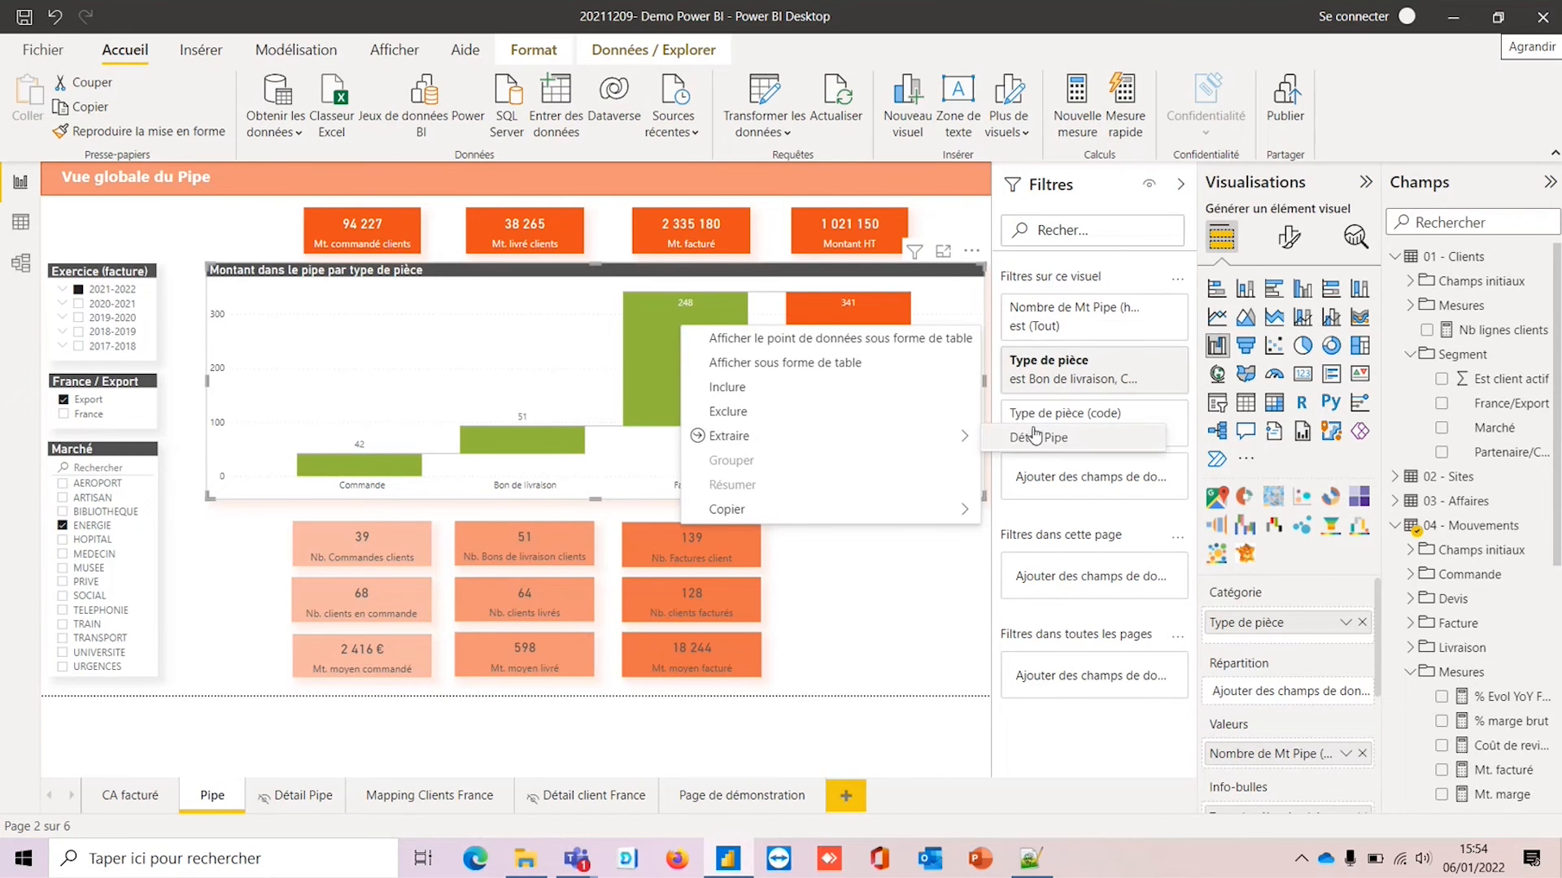
pyautogui.click(1041, 439)
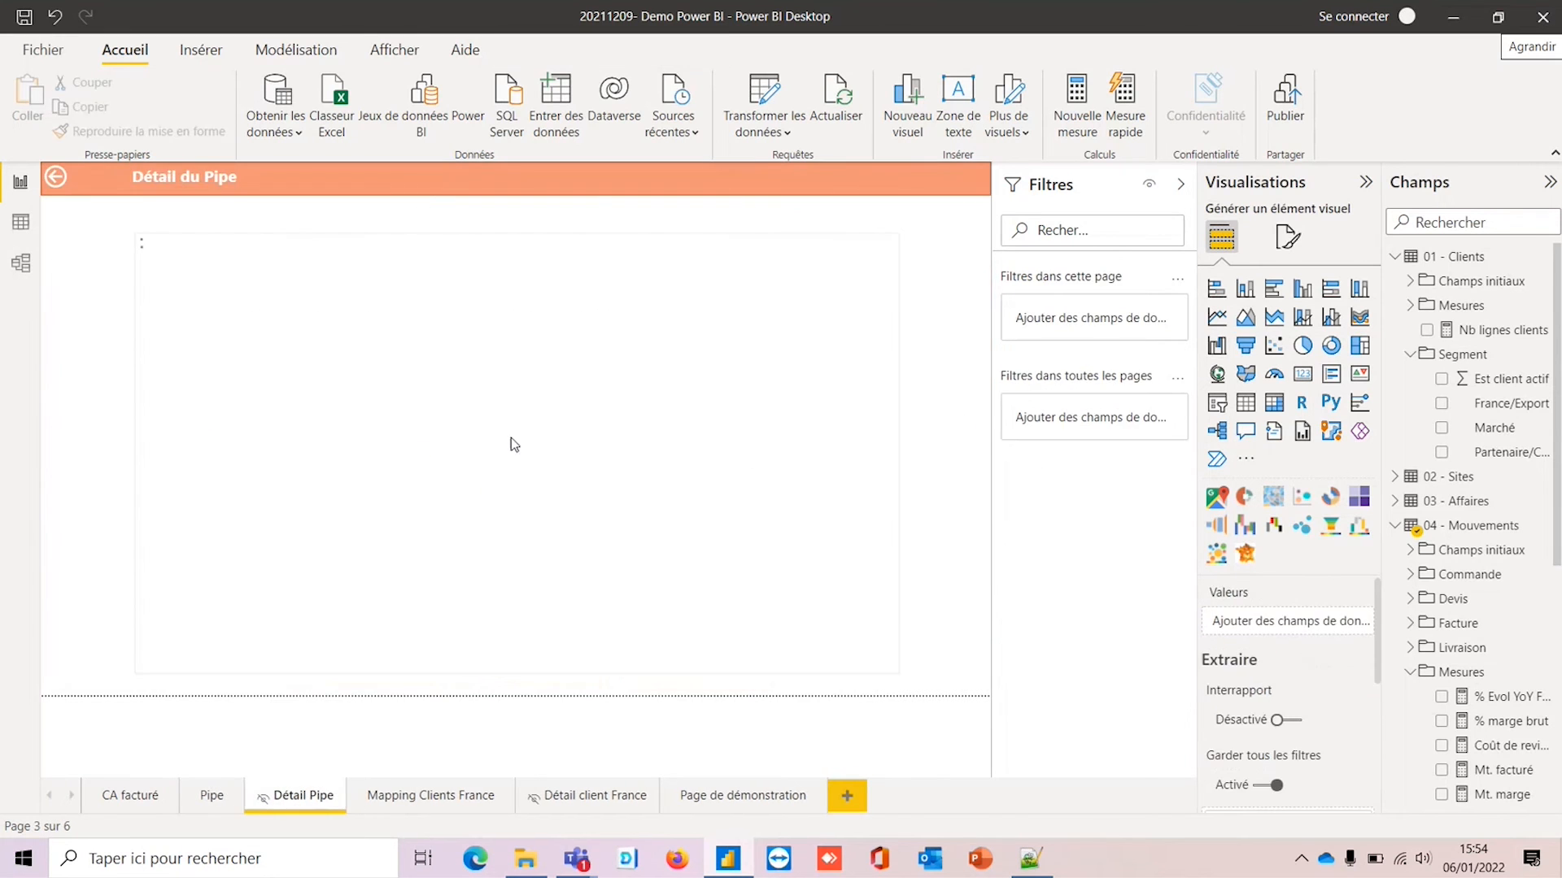
pyautogui.scroll(-10, 232, 550)
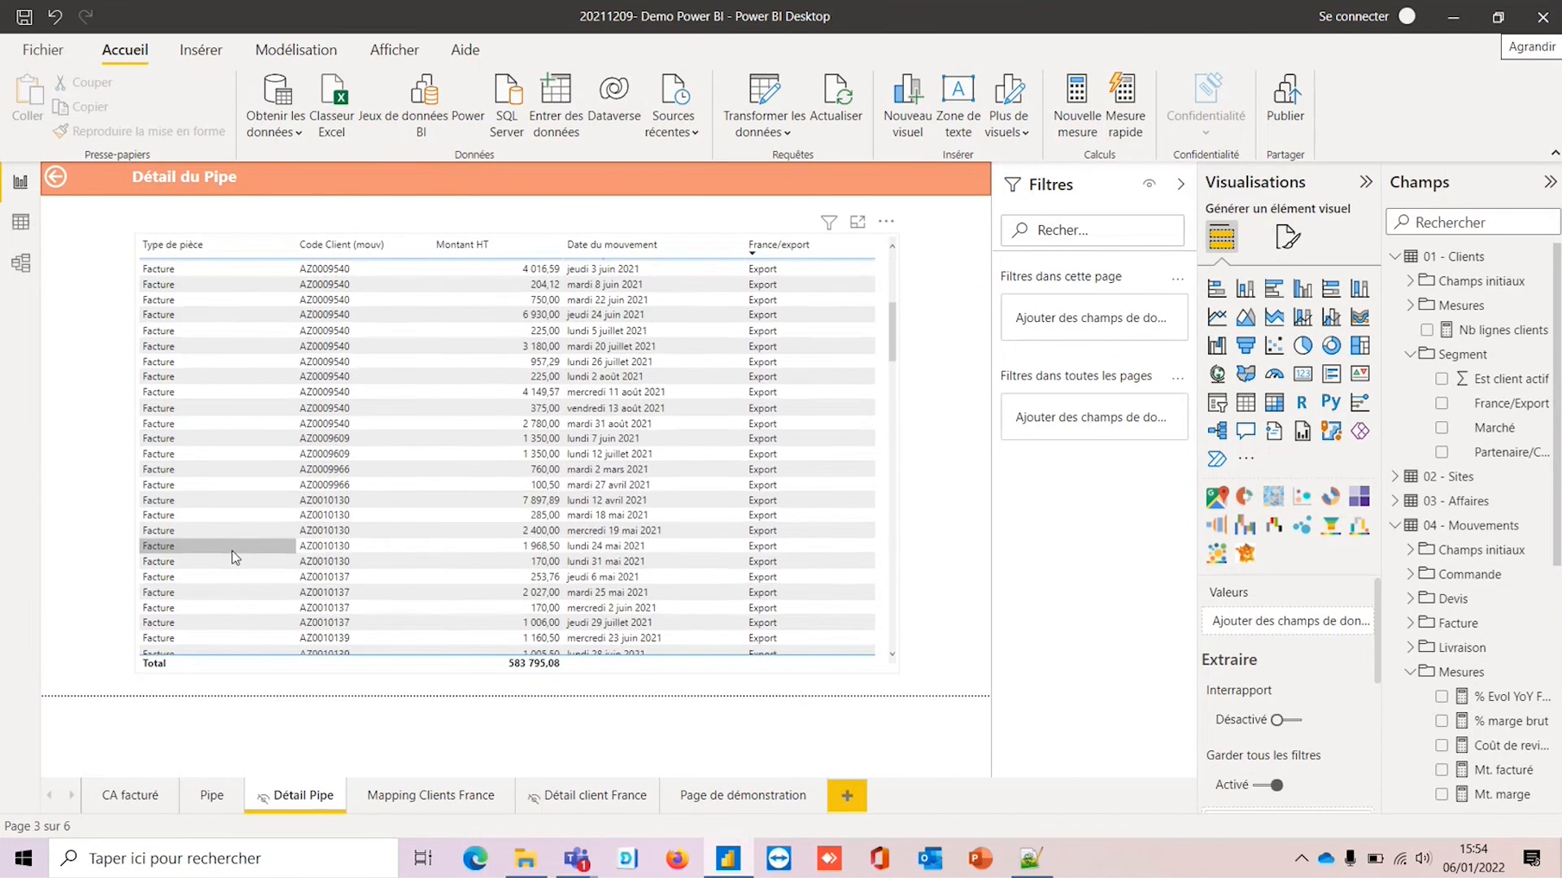
pyautogui.scroll(8, 232, 550)
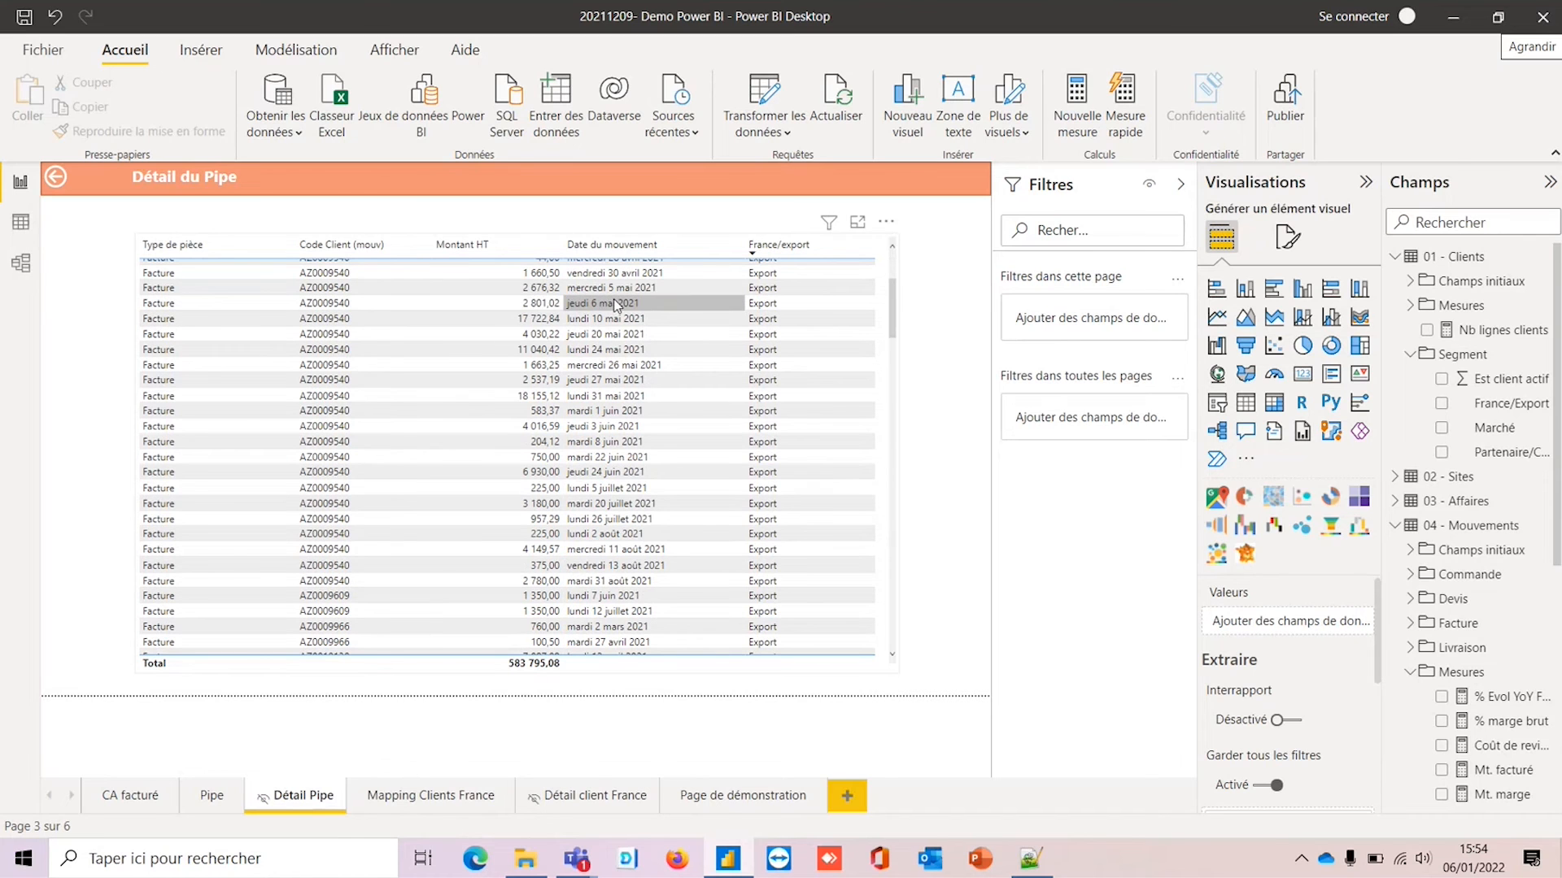
pyautogui.scroll(3, 771, 303)
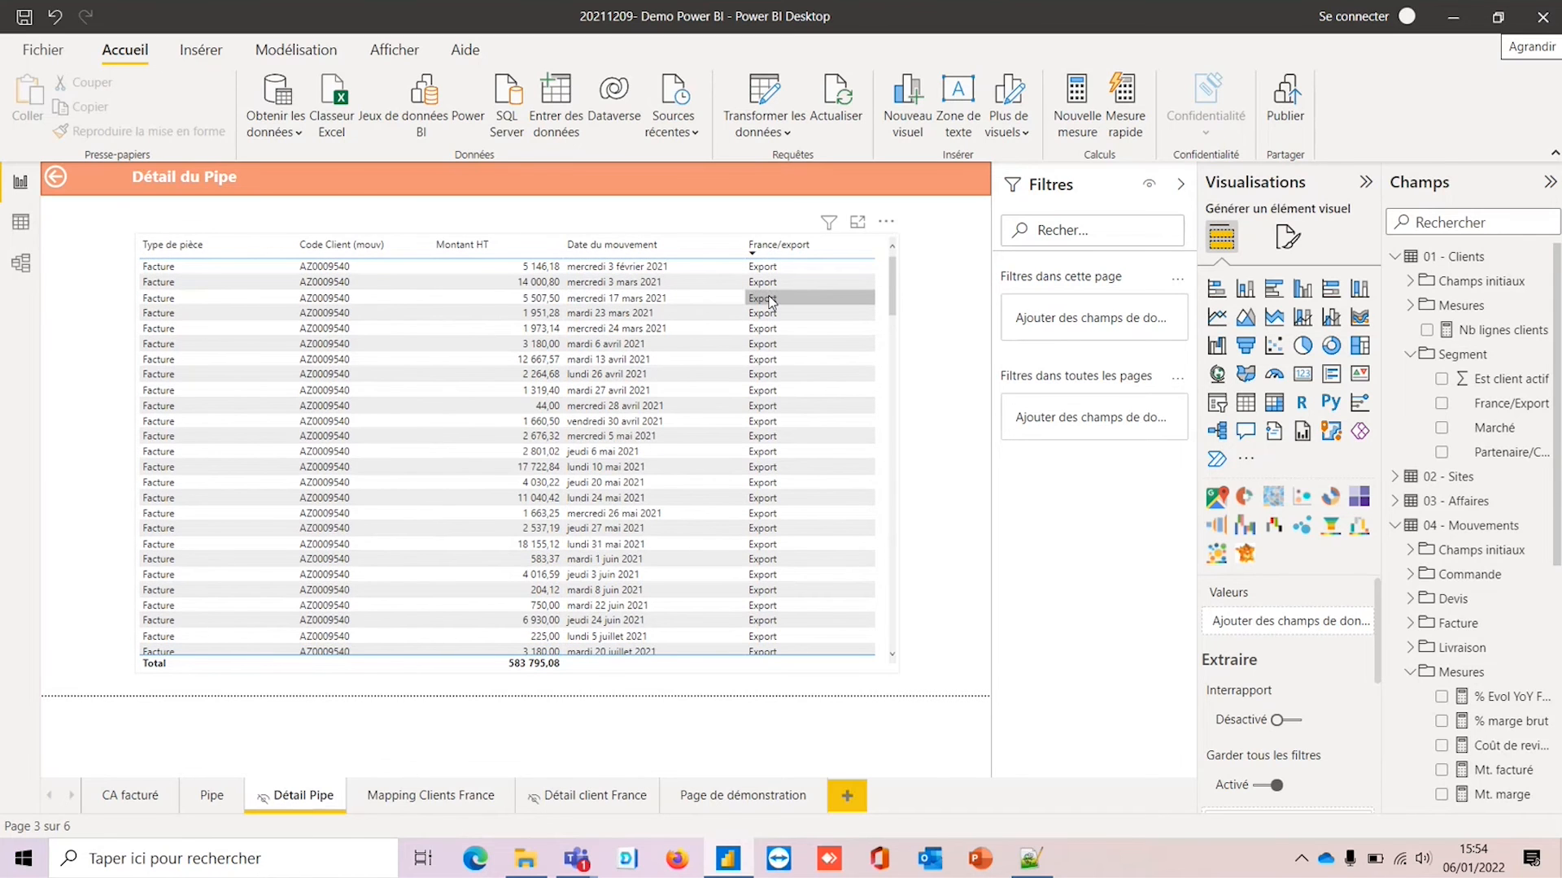
# On the Mapping Clients France page, filter to Auvergne-Rhône-Alpes and drill through from the Isère department to Détail client France.
pyautogui.click(424, 797)
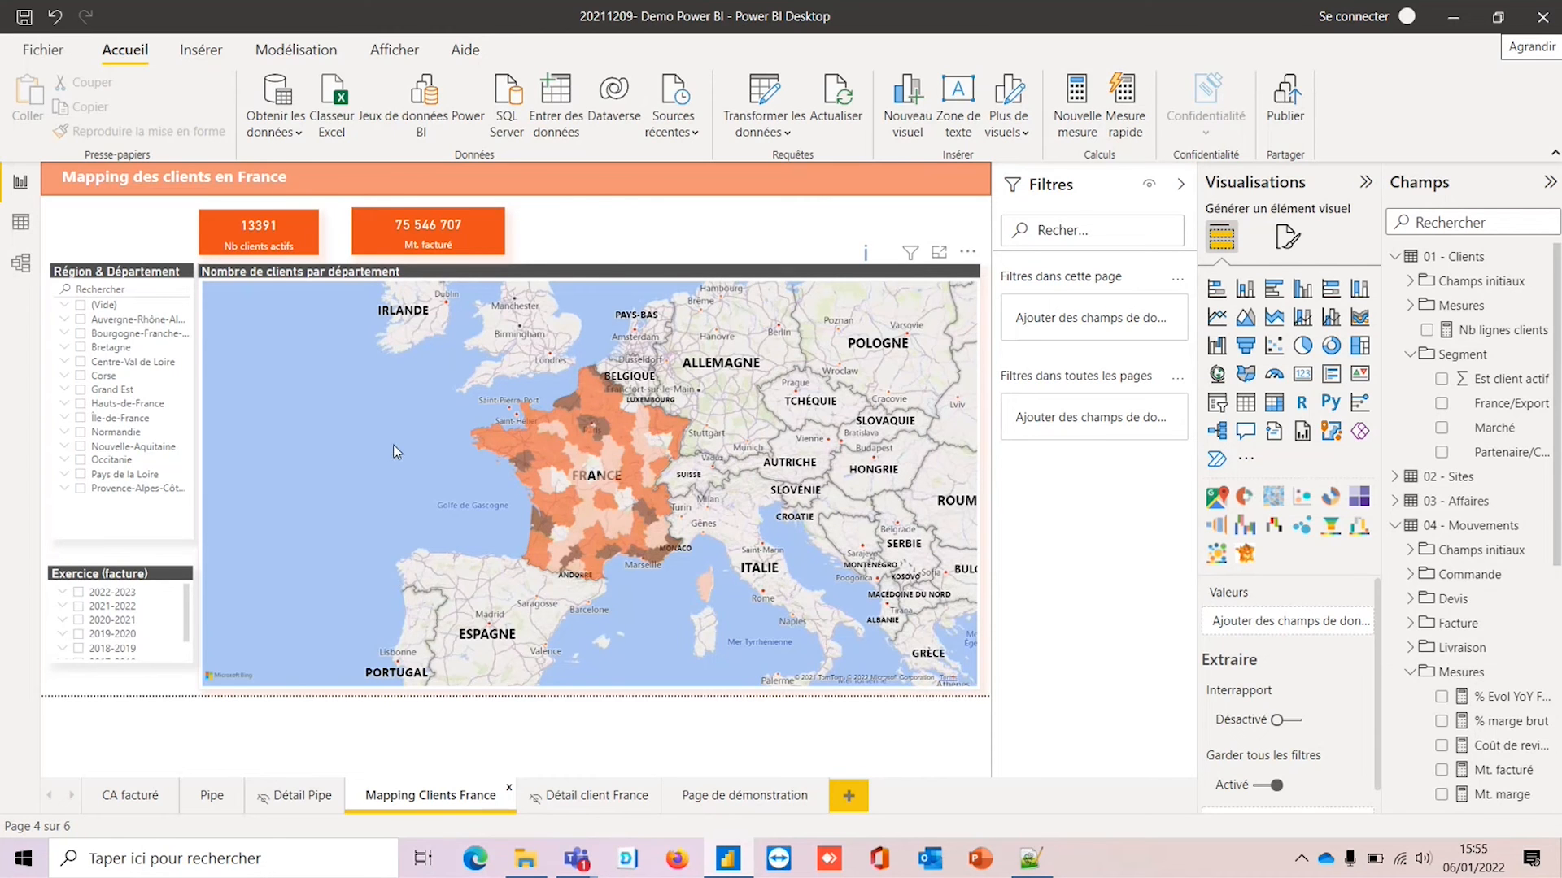
pyautogui.click(81, 319)
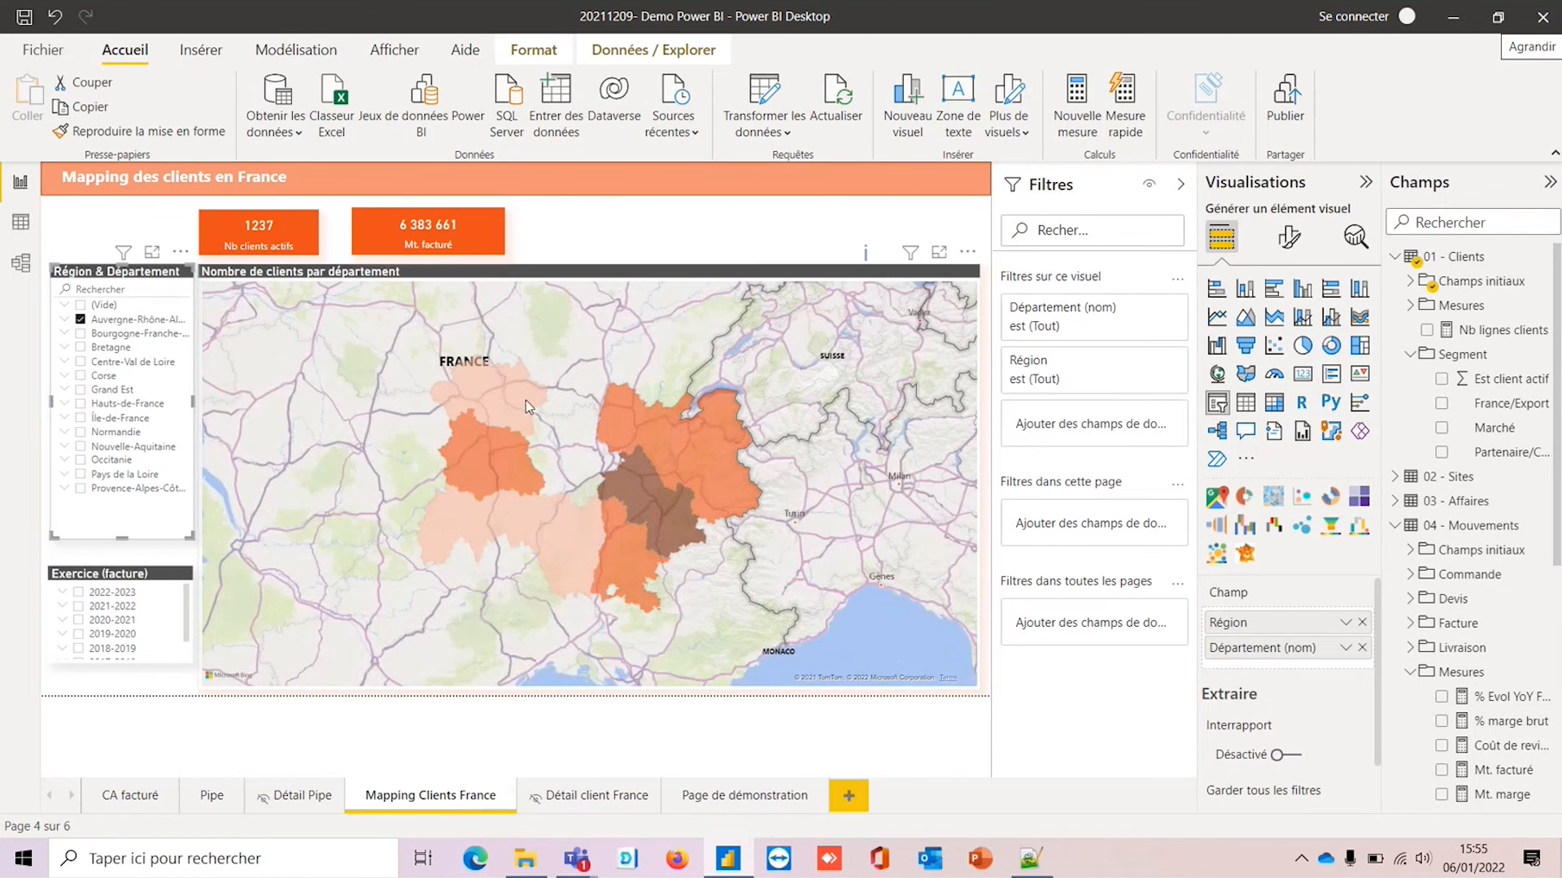
pyautogui.moveTo(704, 426)
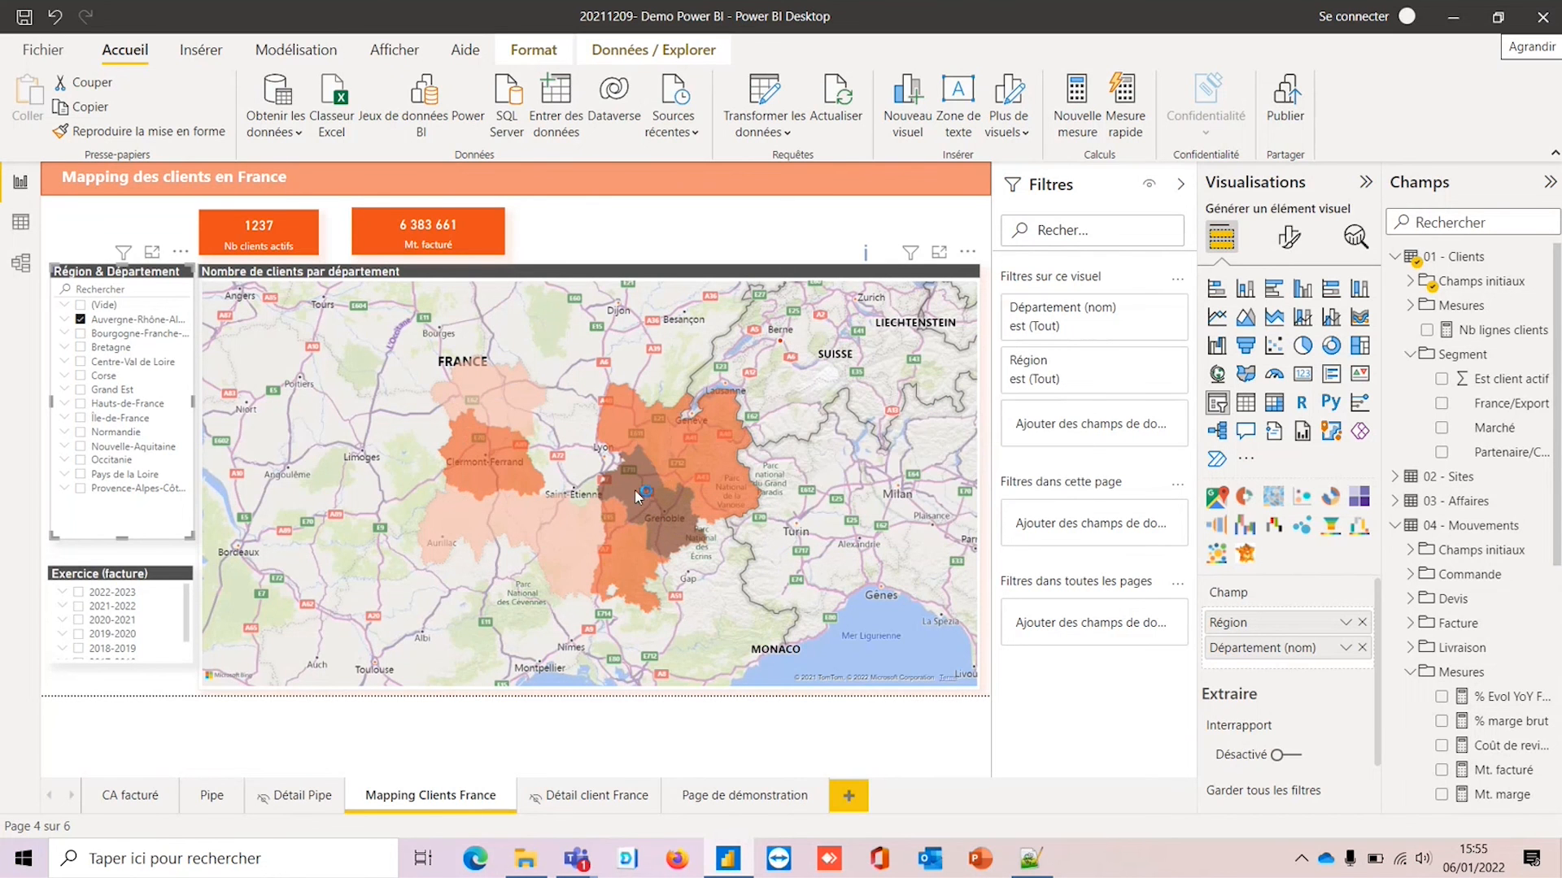
pyautogui.moveTo(642, 495)
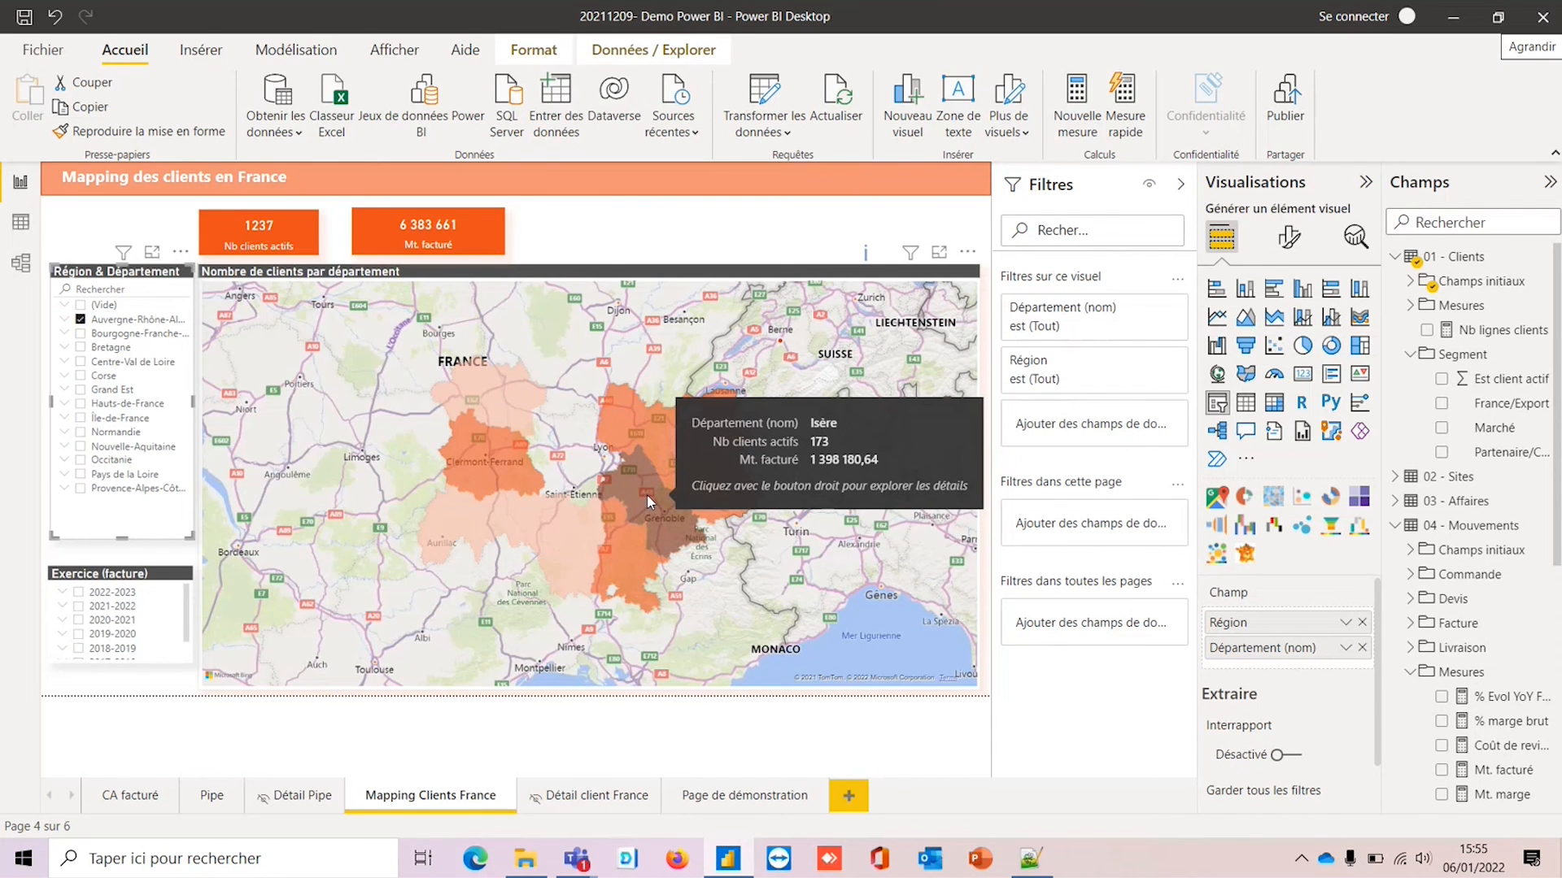
pyautogui.rightClick(646, 494)
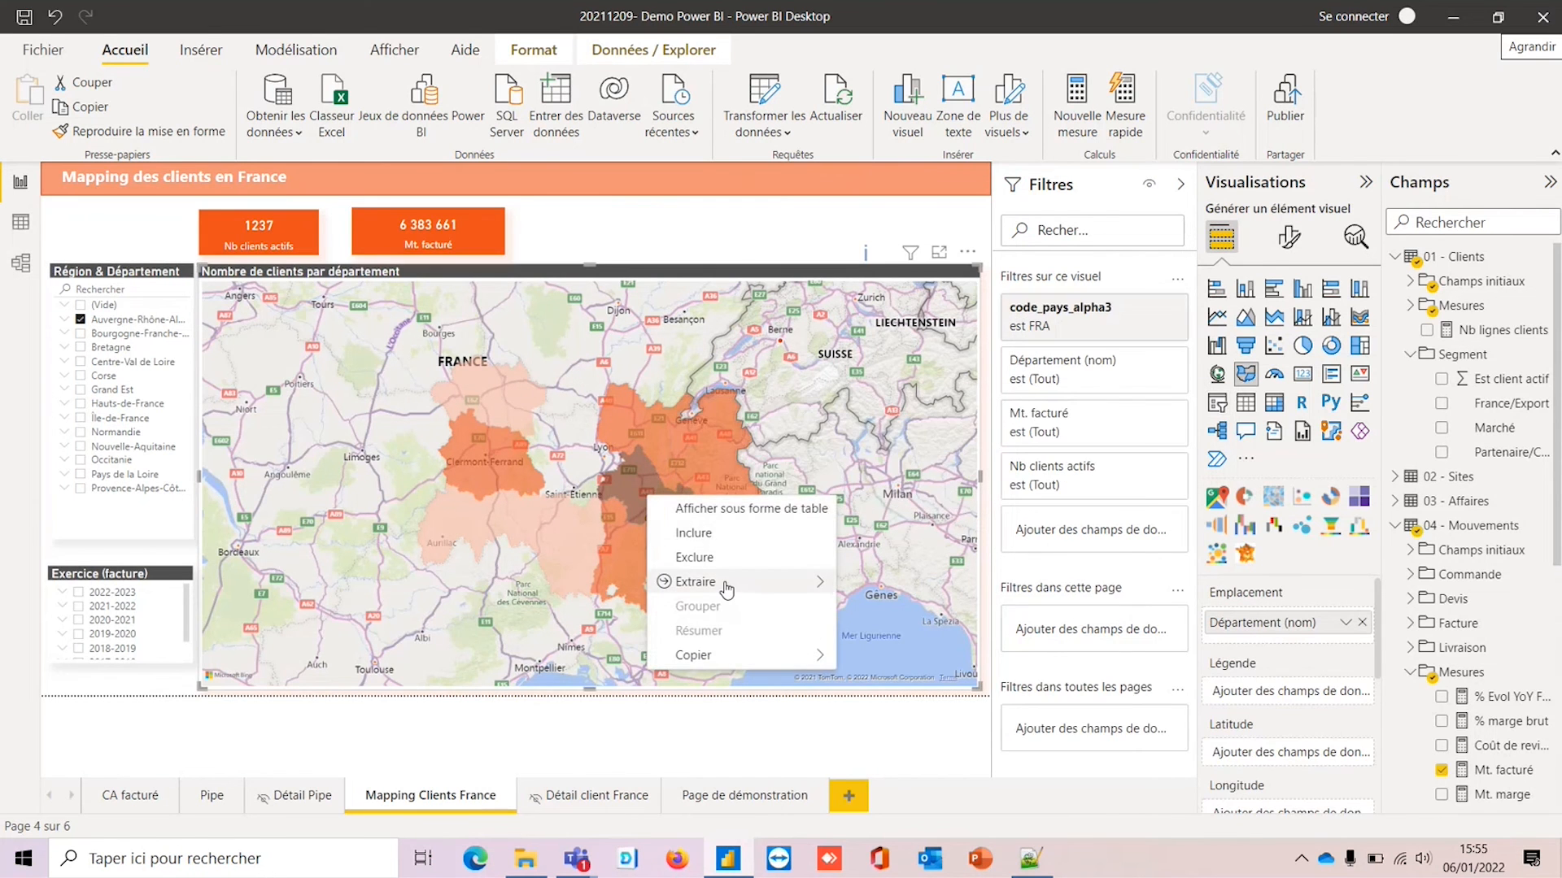
pyautogui.moveTo(726, 587)
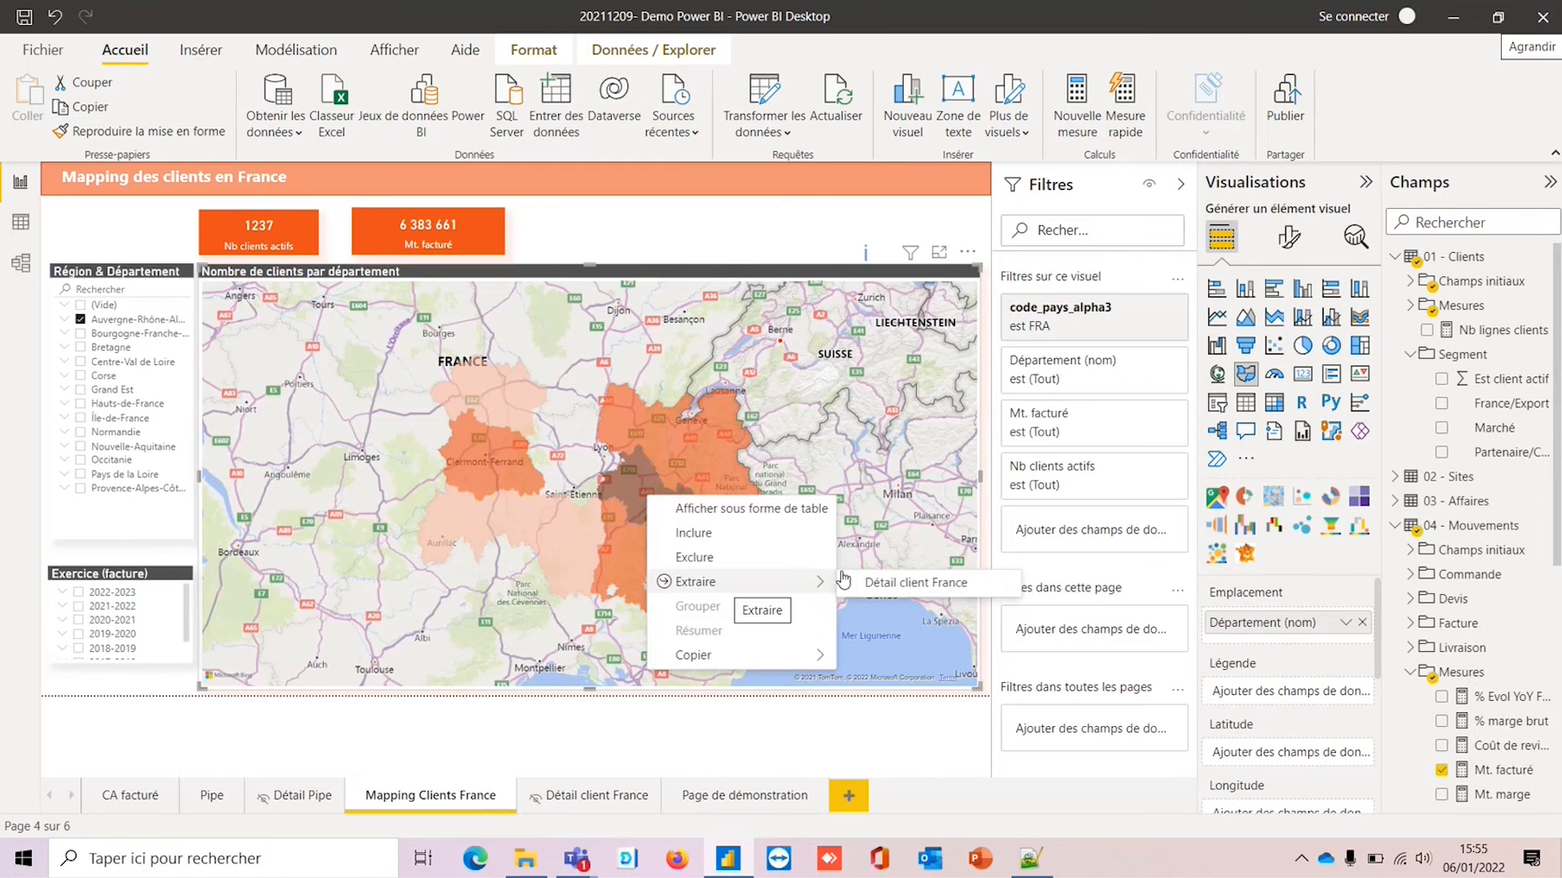
pyautogui.click(917, 587)
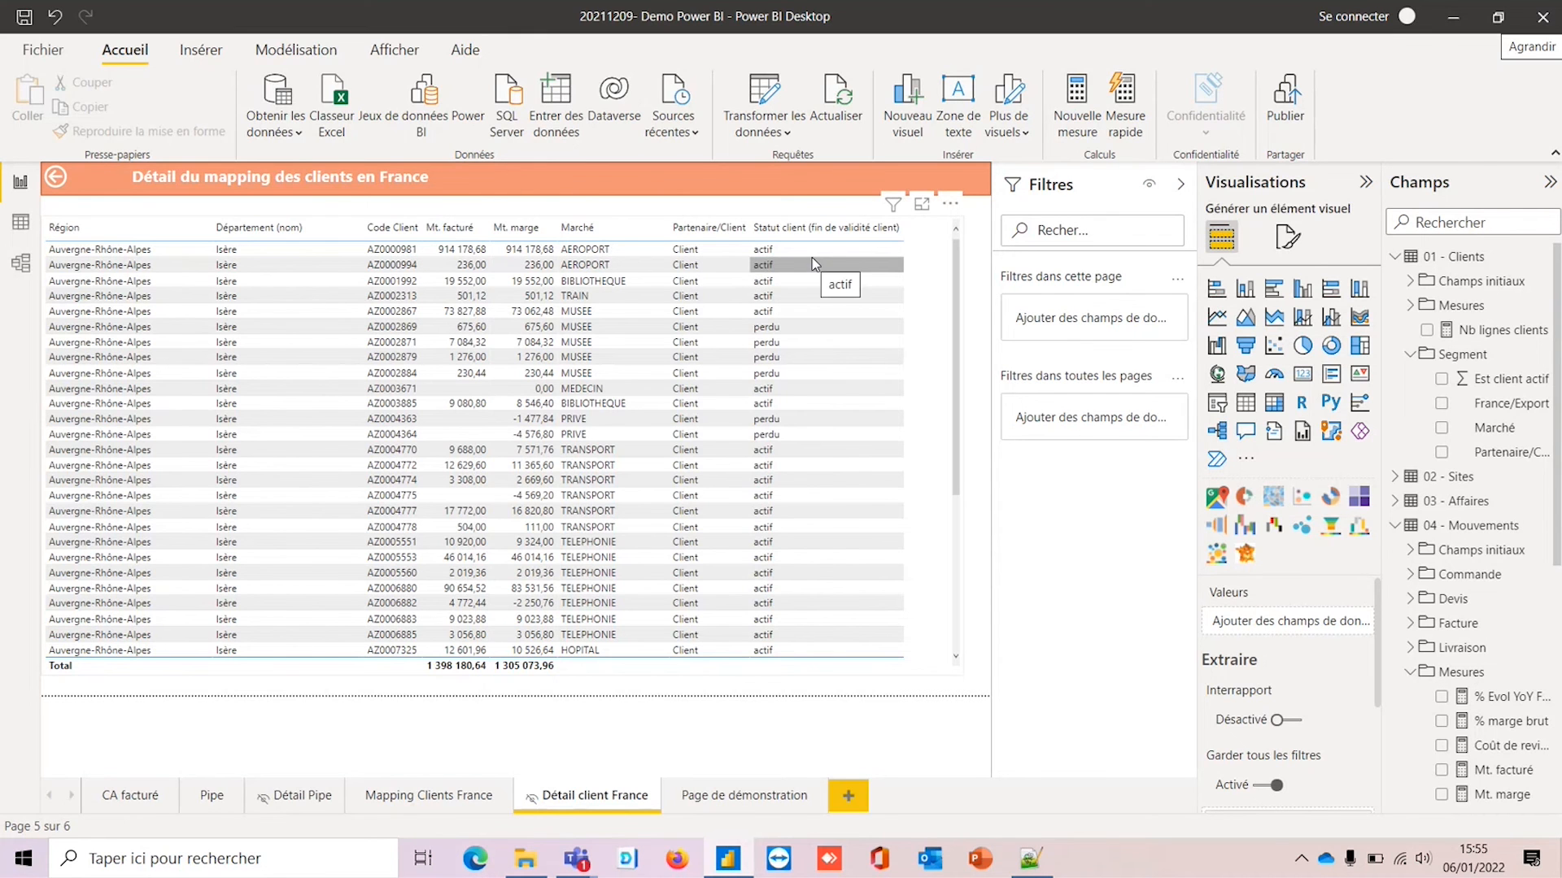
# Return to the Mapping Clients France page and clear the Auvergne-Rhône-Alpes region filter.
pyautogui.click(424, 796)
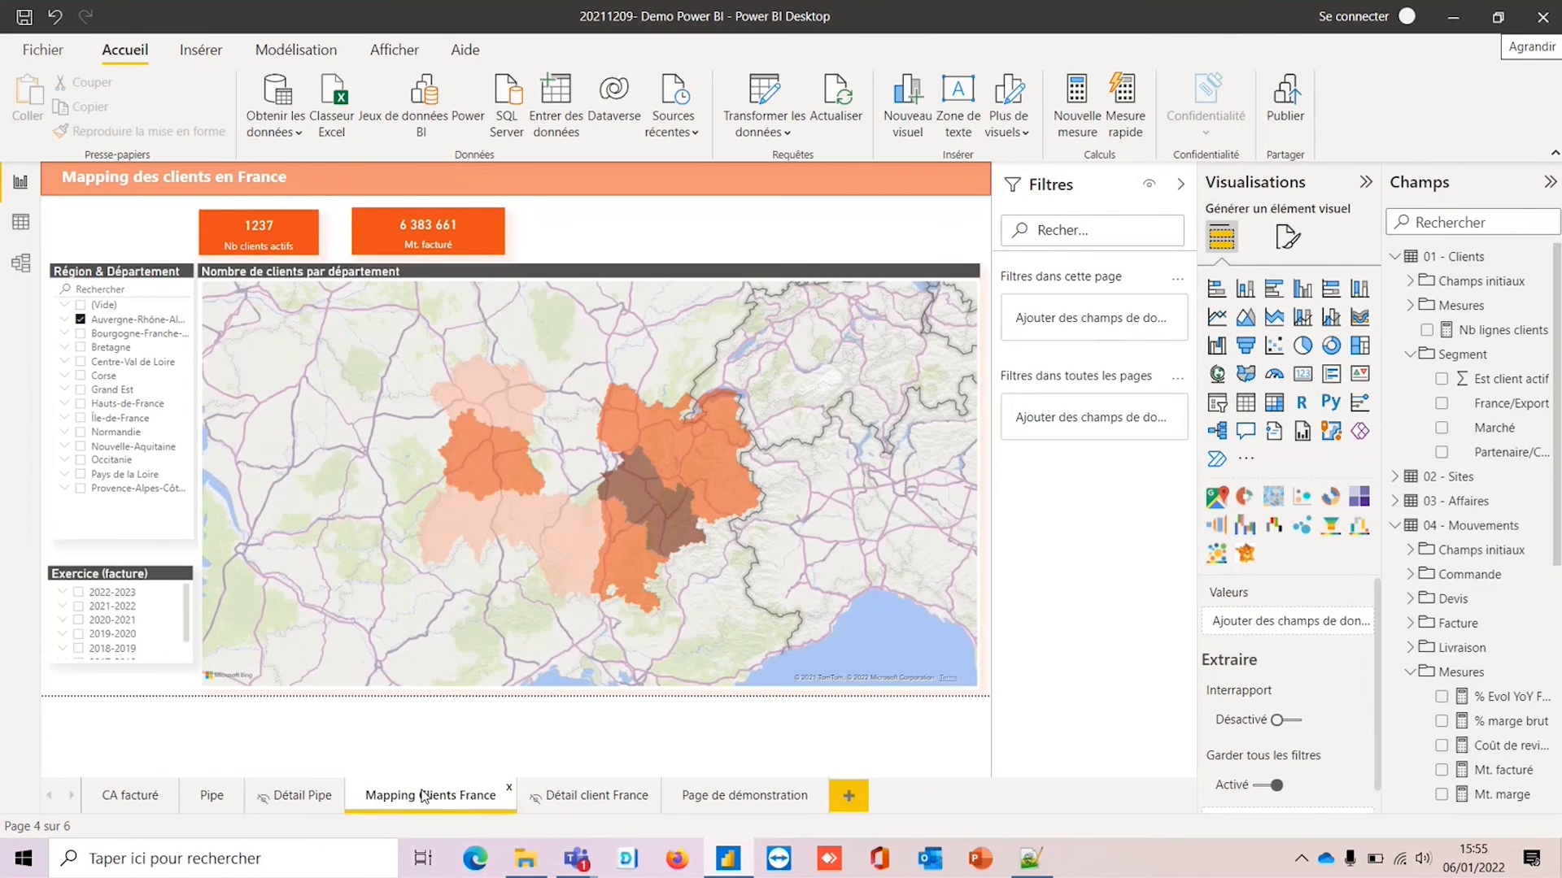
pyautogui.click(81, 326)
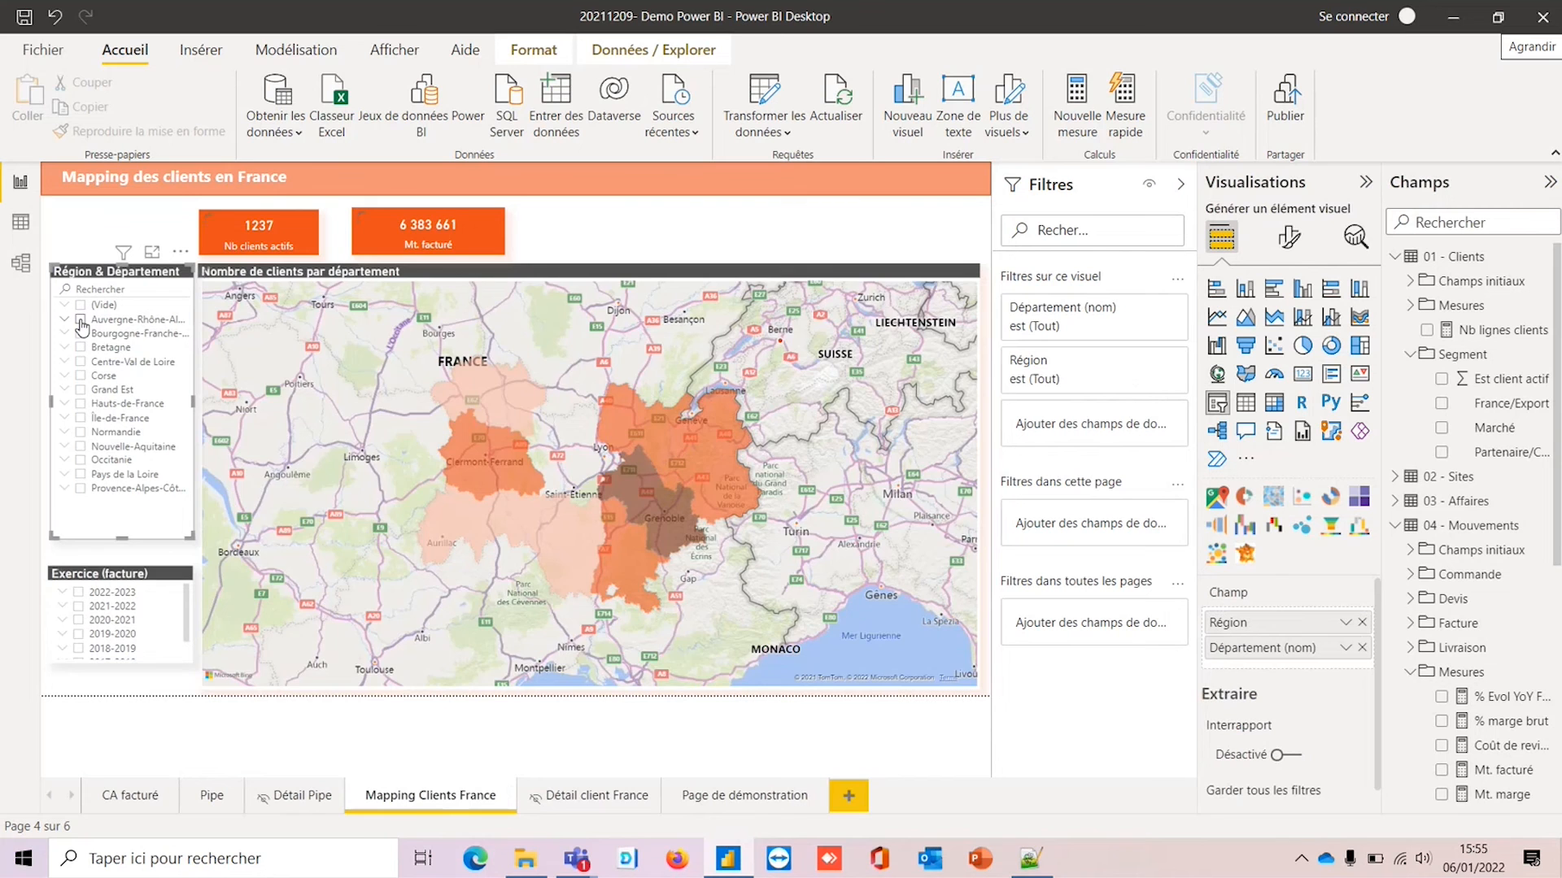
pyautogui.click(81, 326)
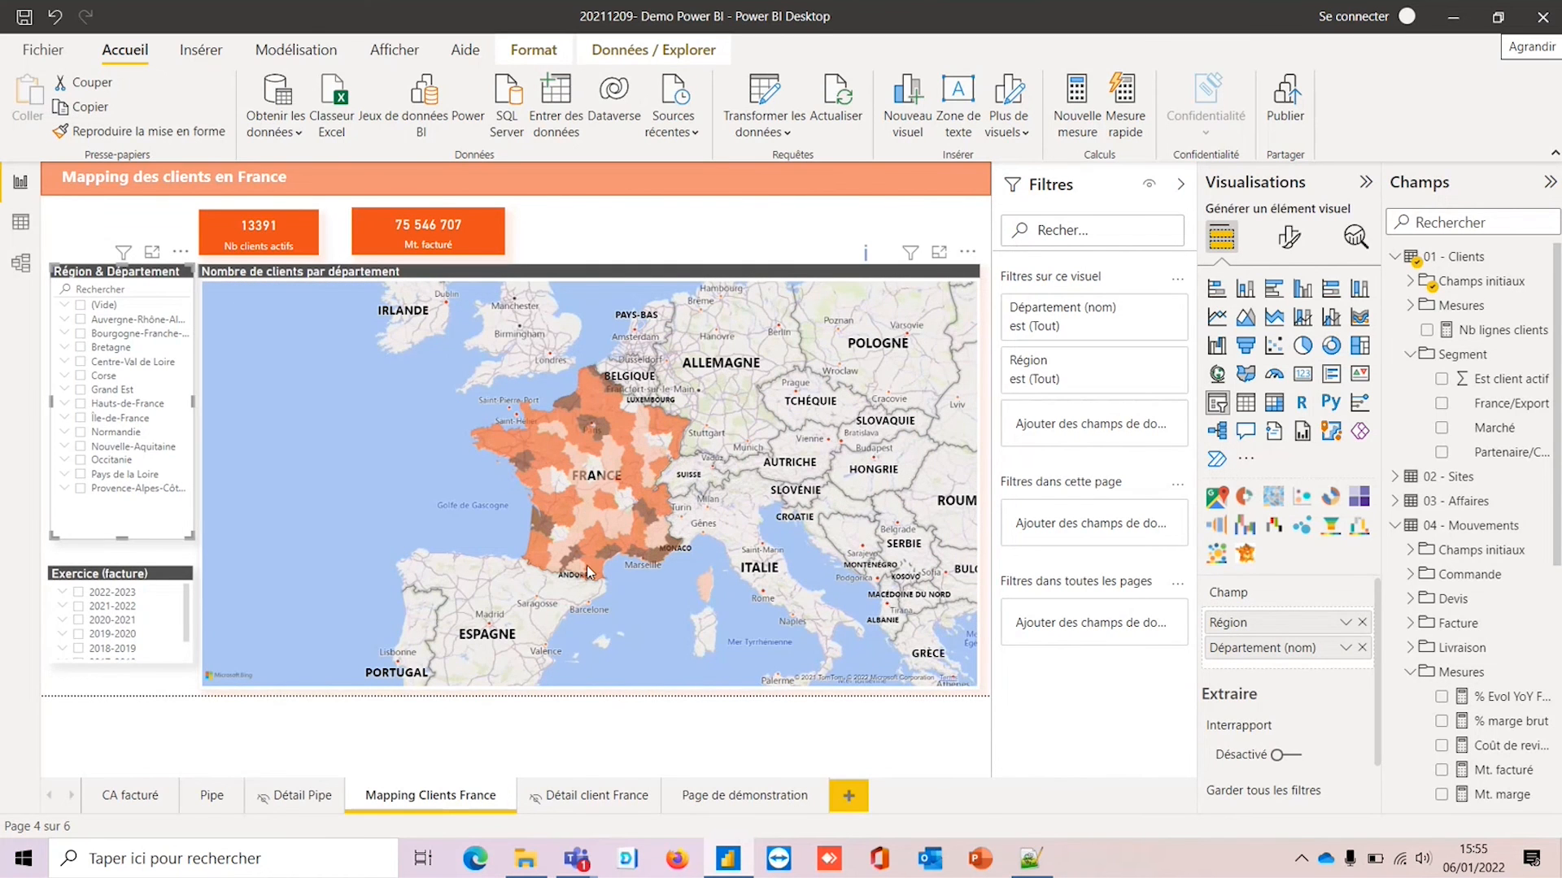
# Go to Page de démonstration and collapse the 01 - Clients and 04 - Mouvements tables in the field list.
pyautogui.click(747, 798)
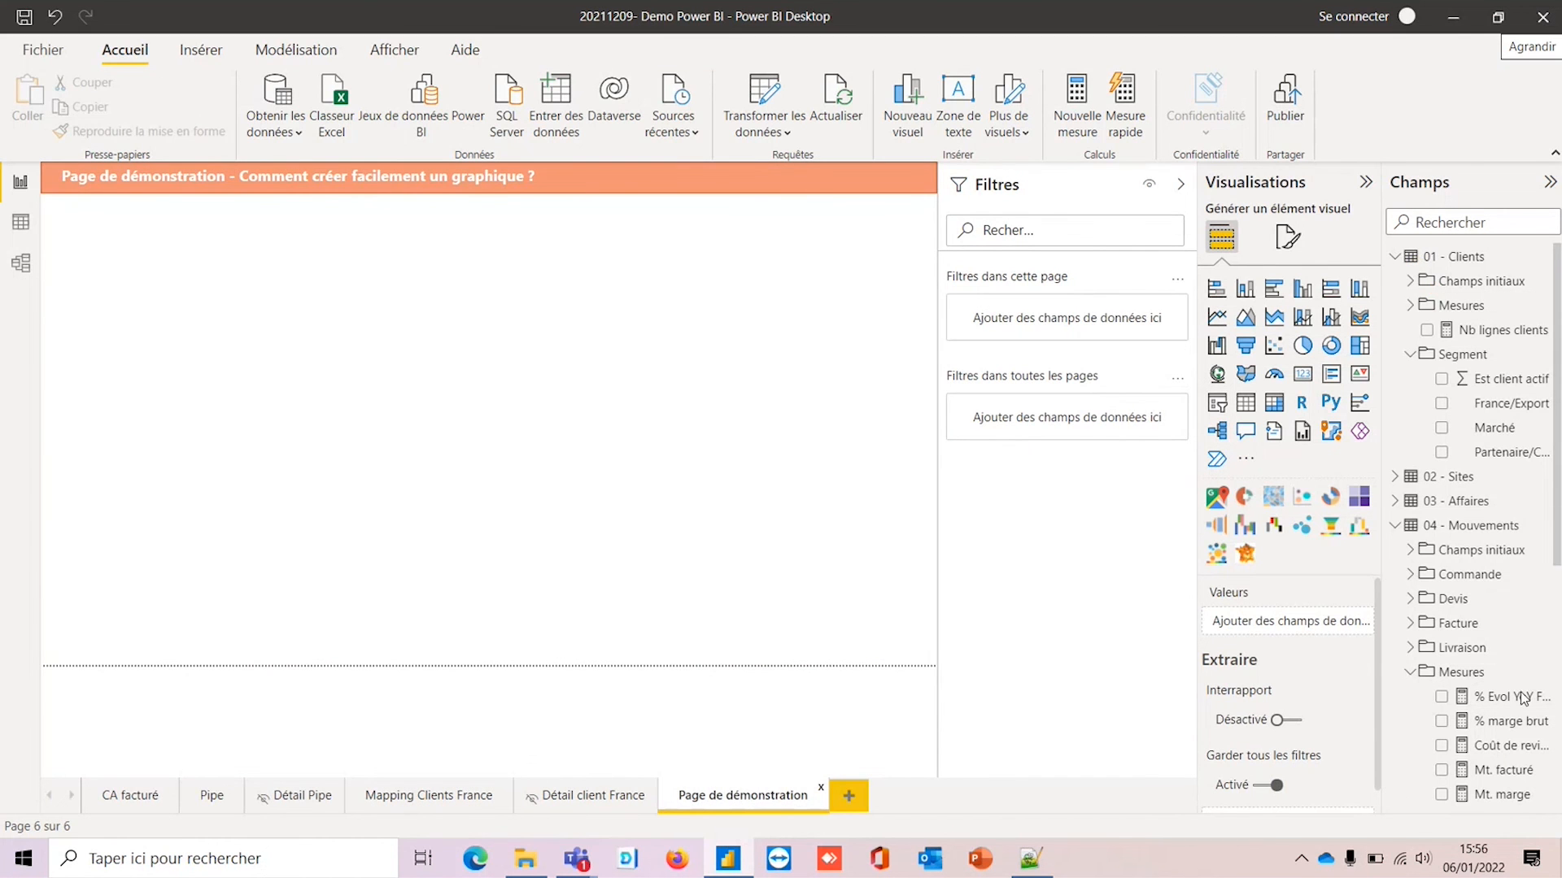
pyautogui.click(1395, 256)
pyautogui.click(1395, 329)
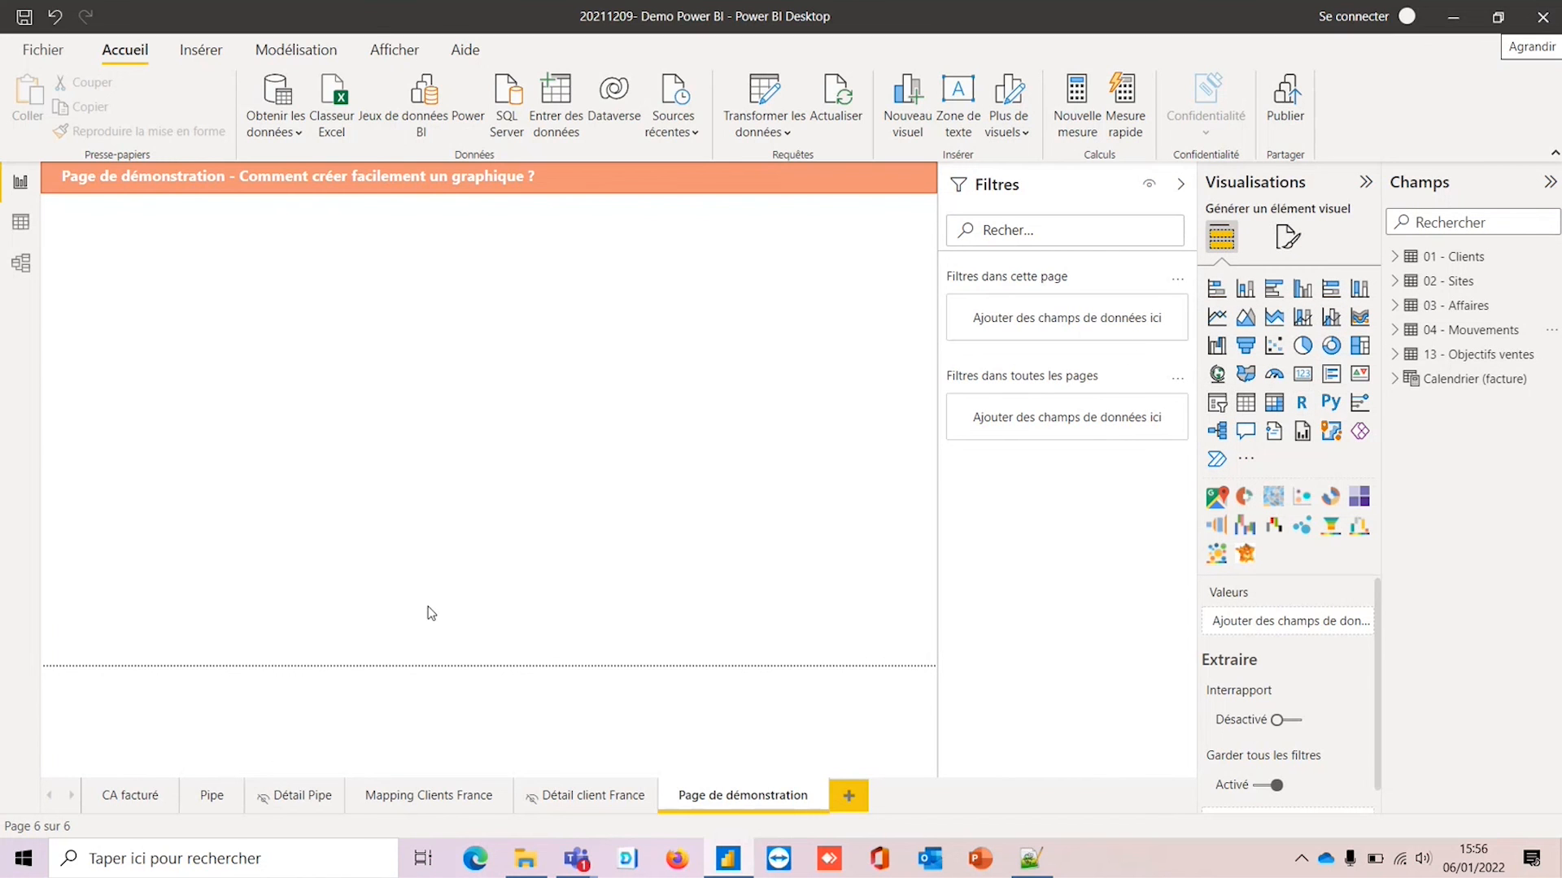
pyautogui.click(396, 802)
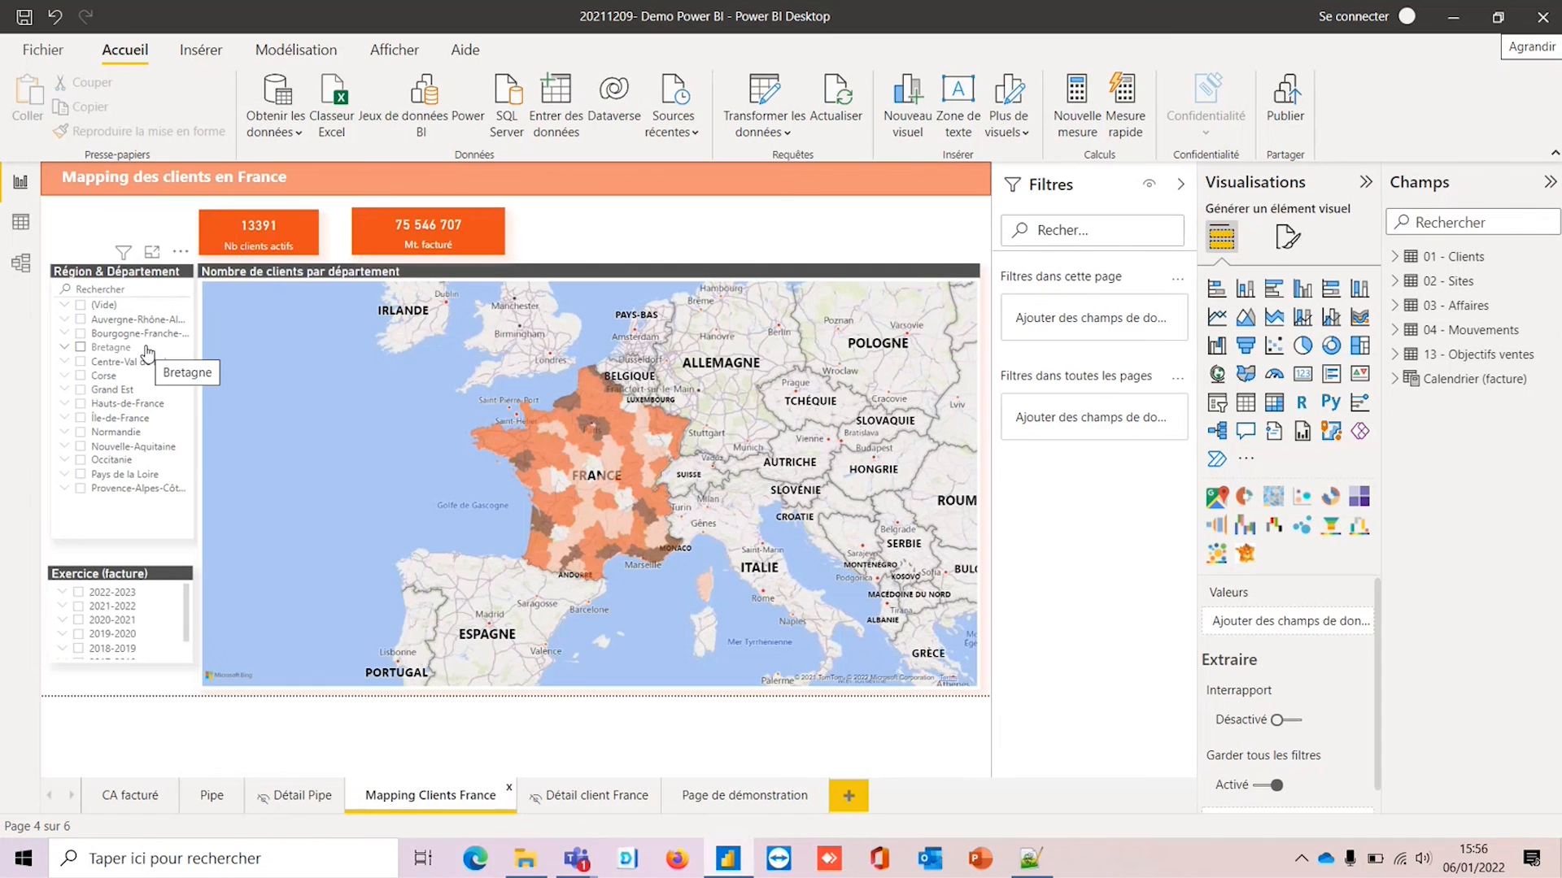
pyautogui.click(720, 801)
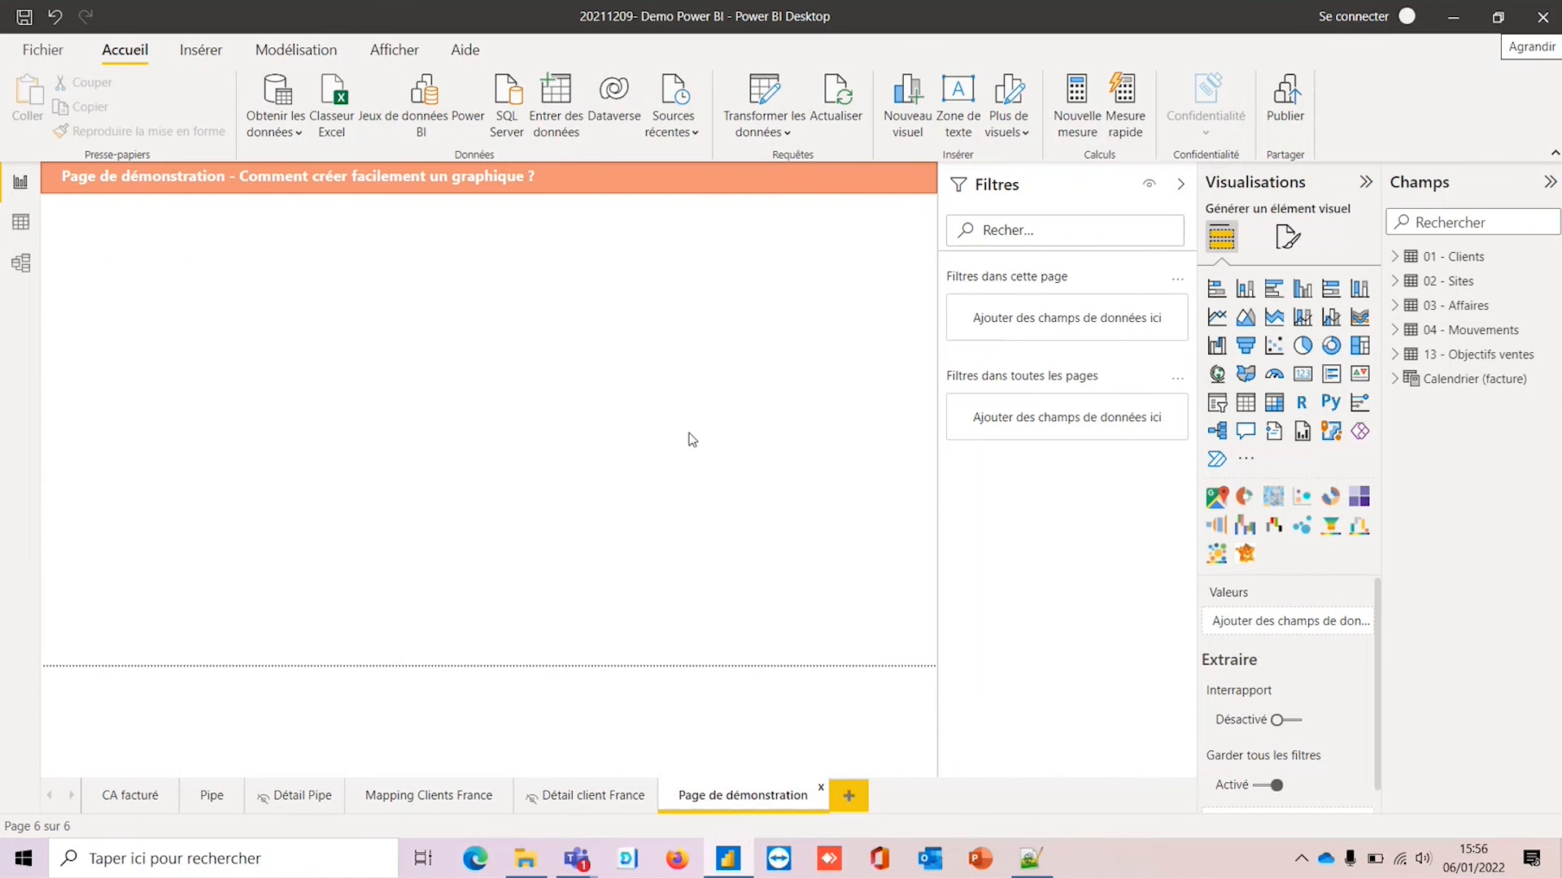
# Insert a pie chart on the blank demonstration page and enlarge it, mainly in height.
pyautogui.click(1302, 347)
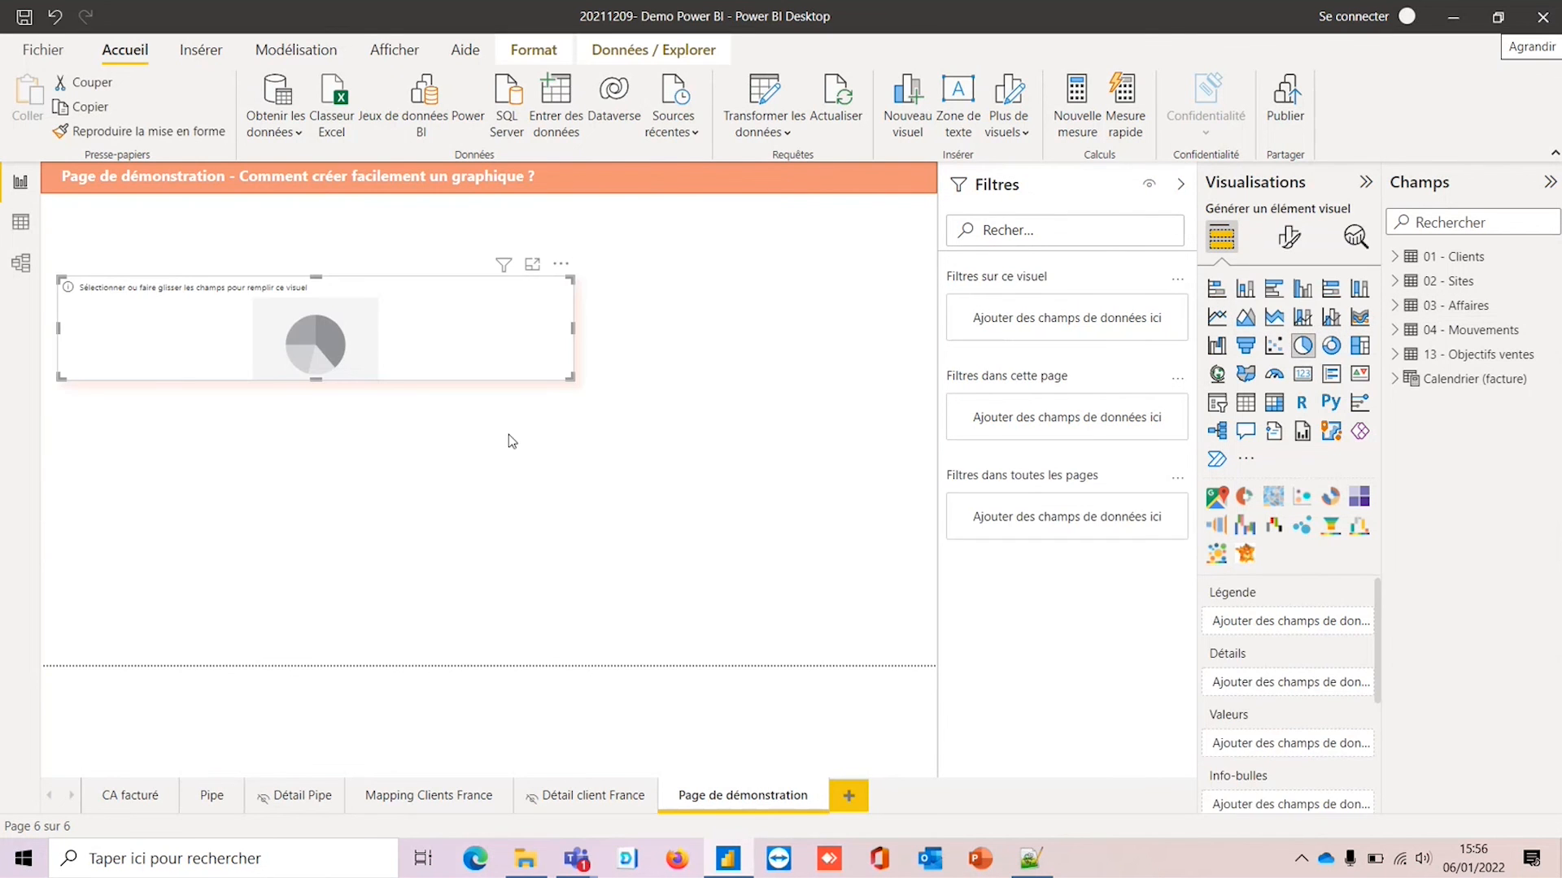
pyautogui.moveTo(570, 379); pyautogui.dragTo(589, 556)
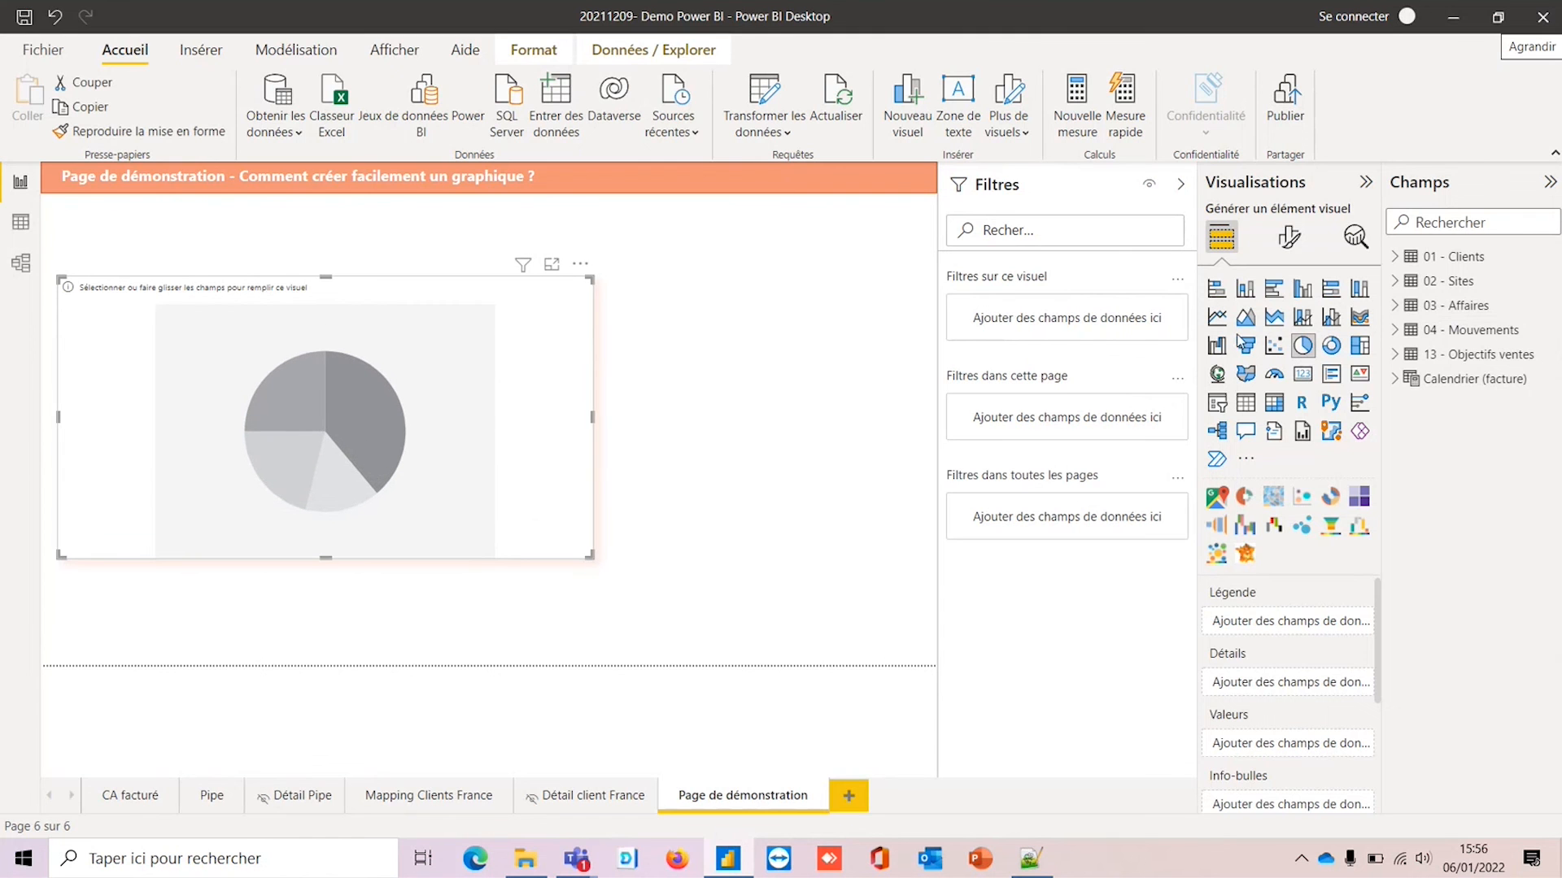
# Add the Mt. facturé measure from the 04 - Mouvements table as the pie chart's values.
pyautogui.click(1395, 330)
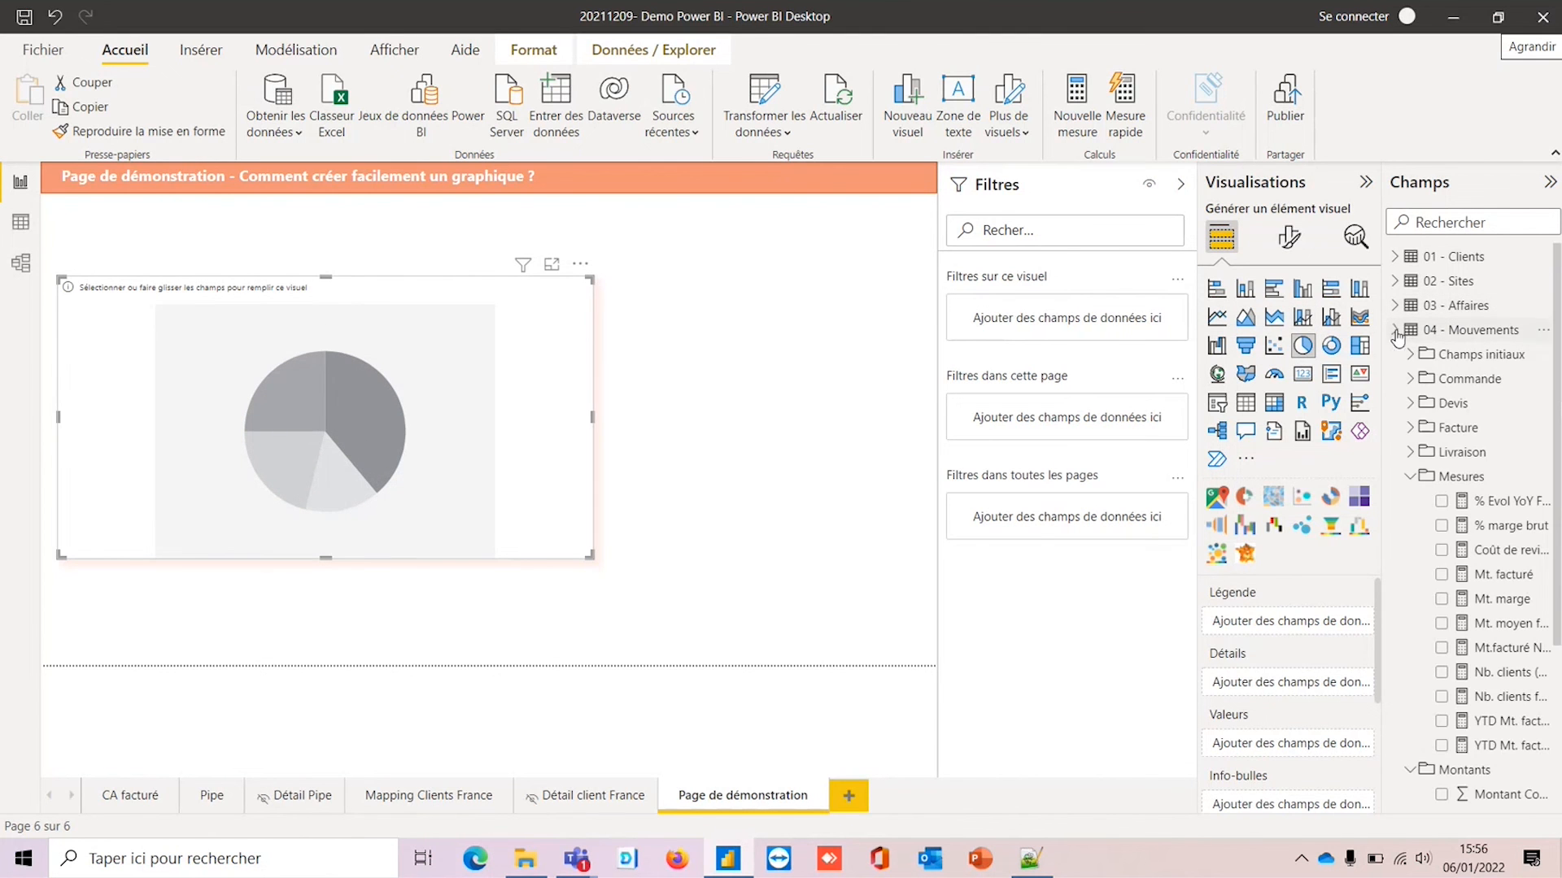
pyautogui.scroll(-2, 1476, 577)
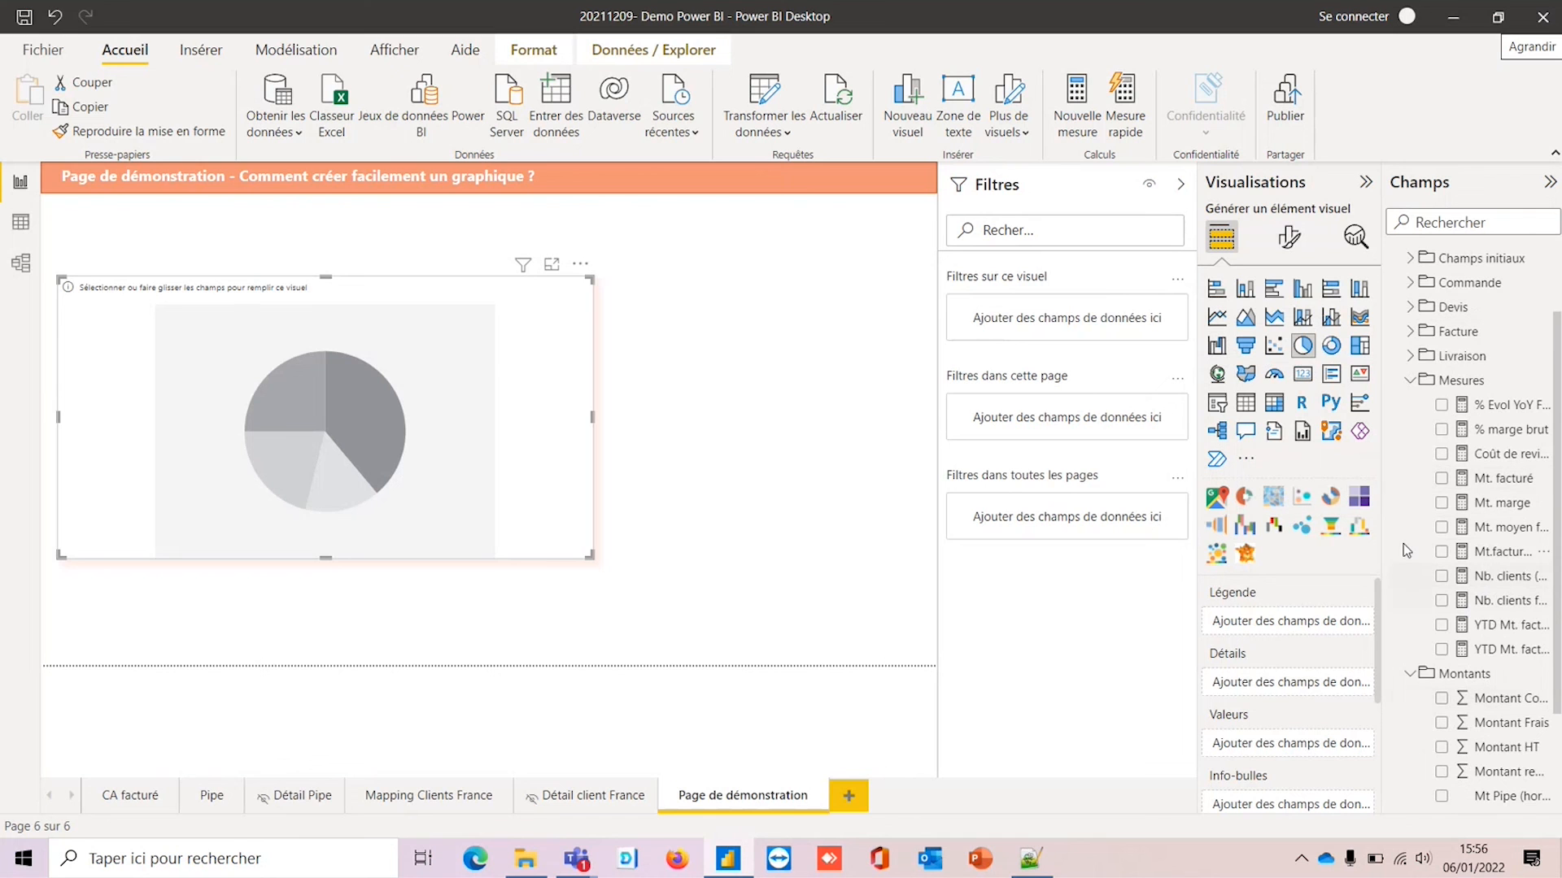
pyautogui.click(1442, 478)
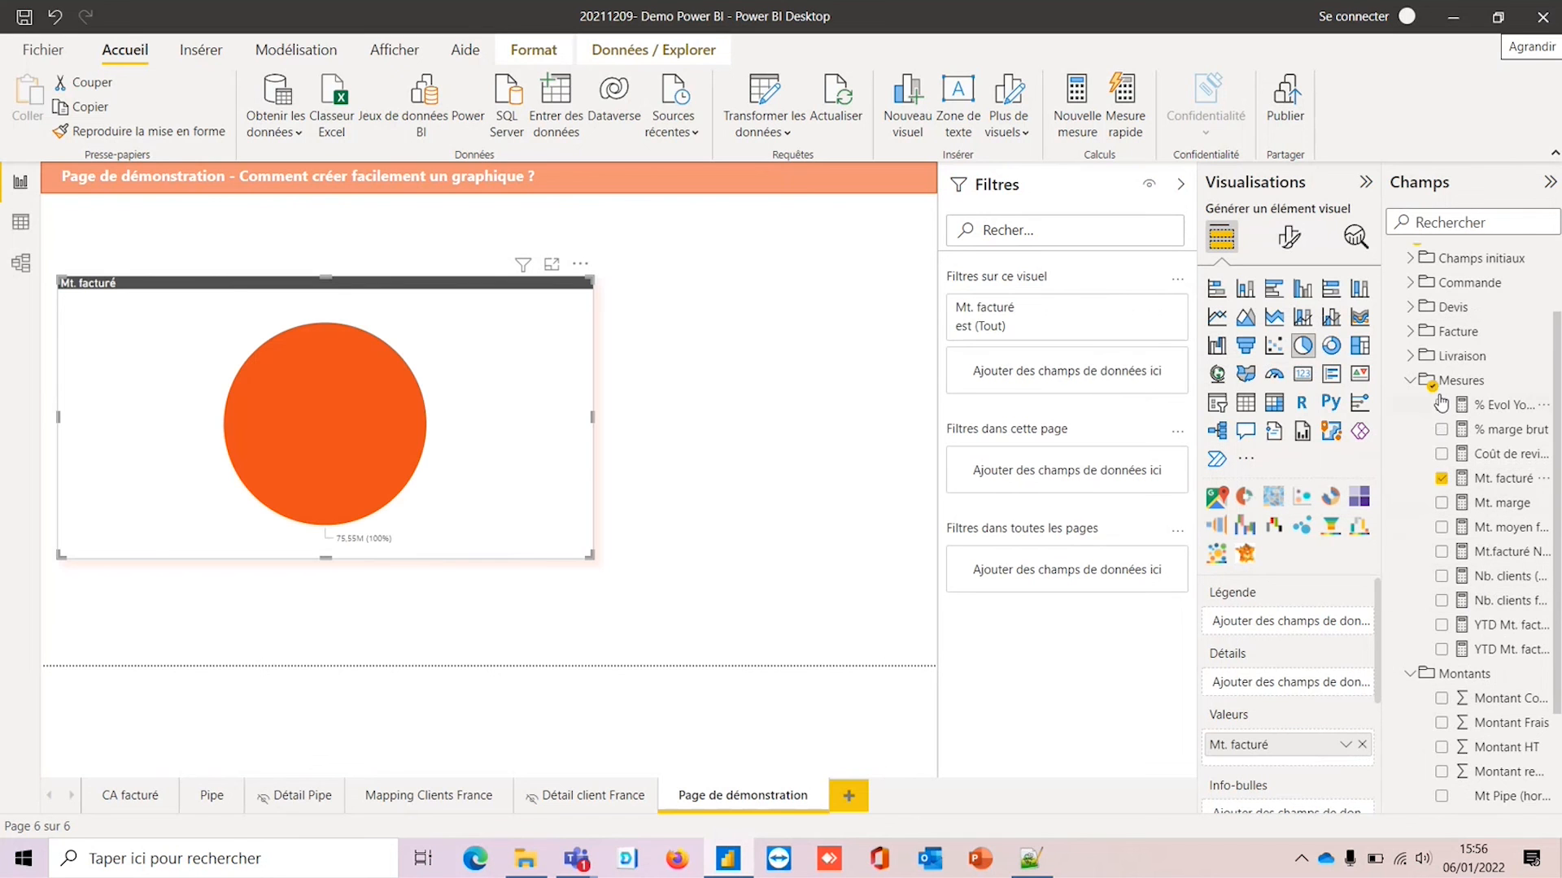
# Split the pie chart by market by adding the Marché field from the 01 - Clients table as its legend.
pyautogui.scroll(2, 1441, 407)
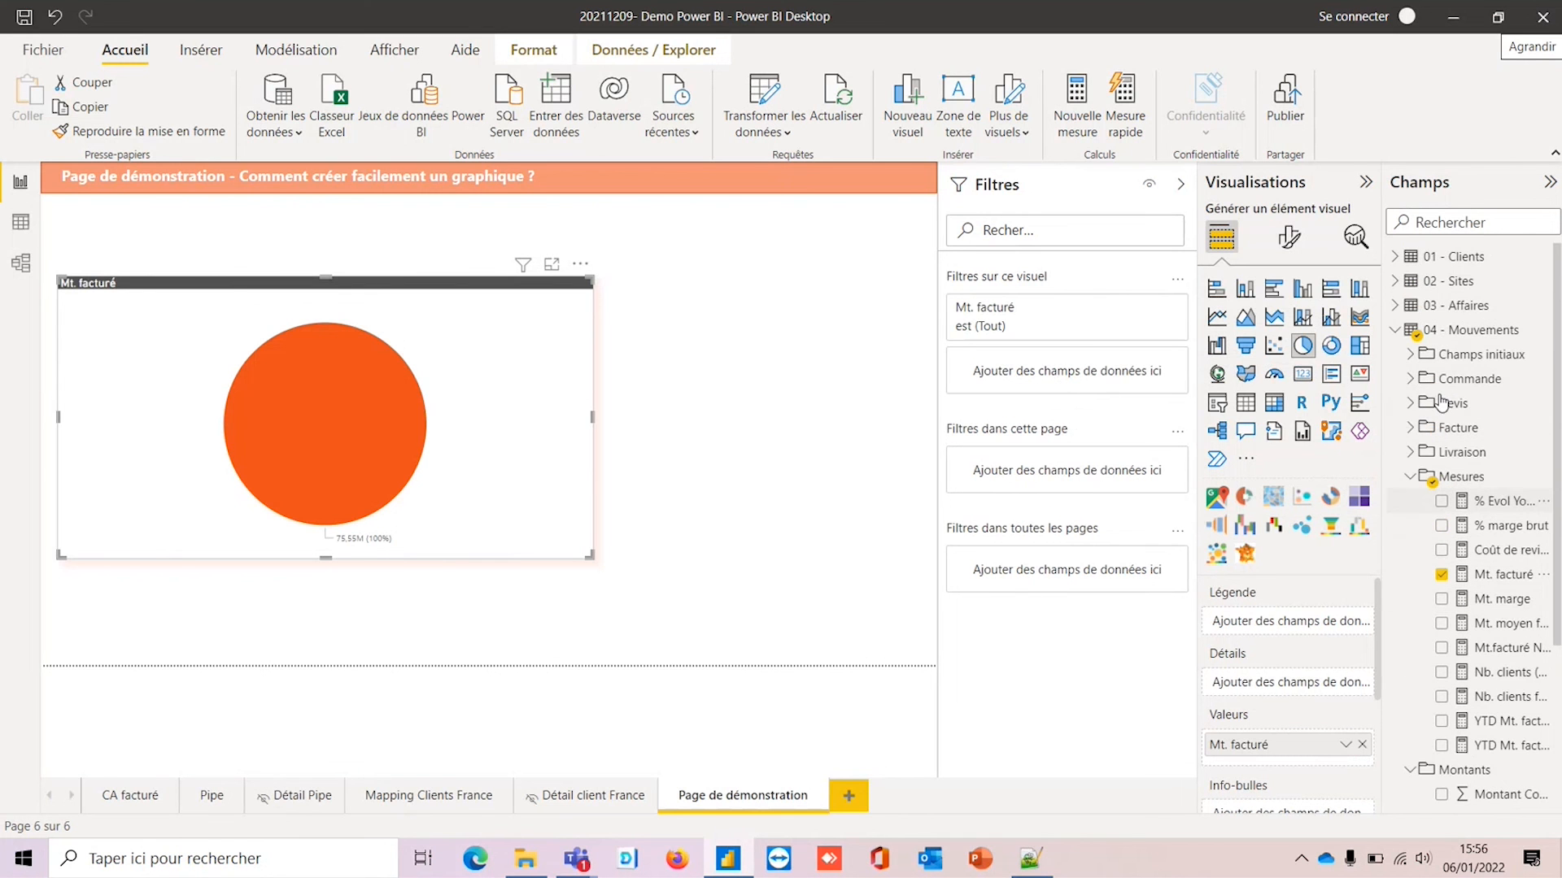
pyautogui.click(1396, 330)
pyautogui.click(1395, 257)
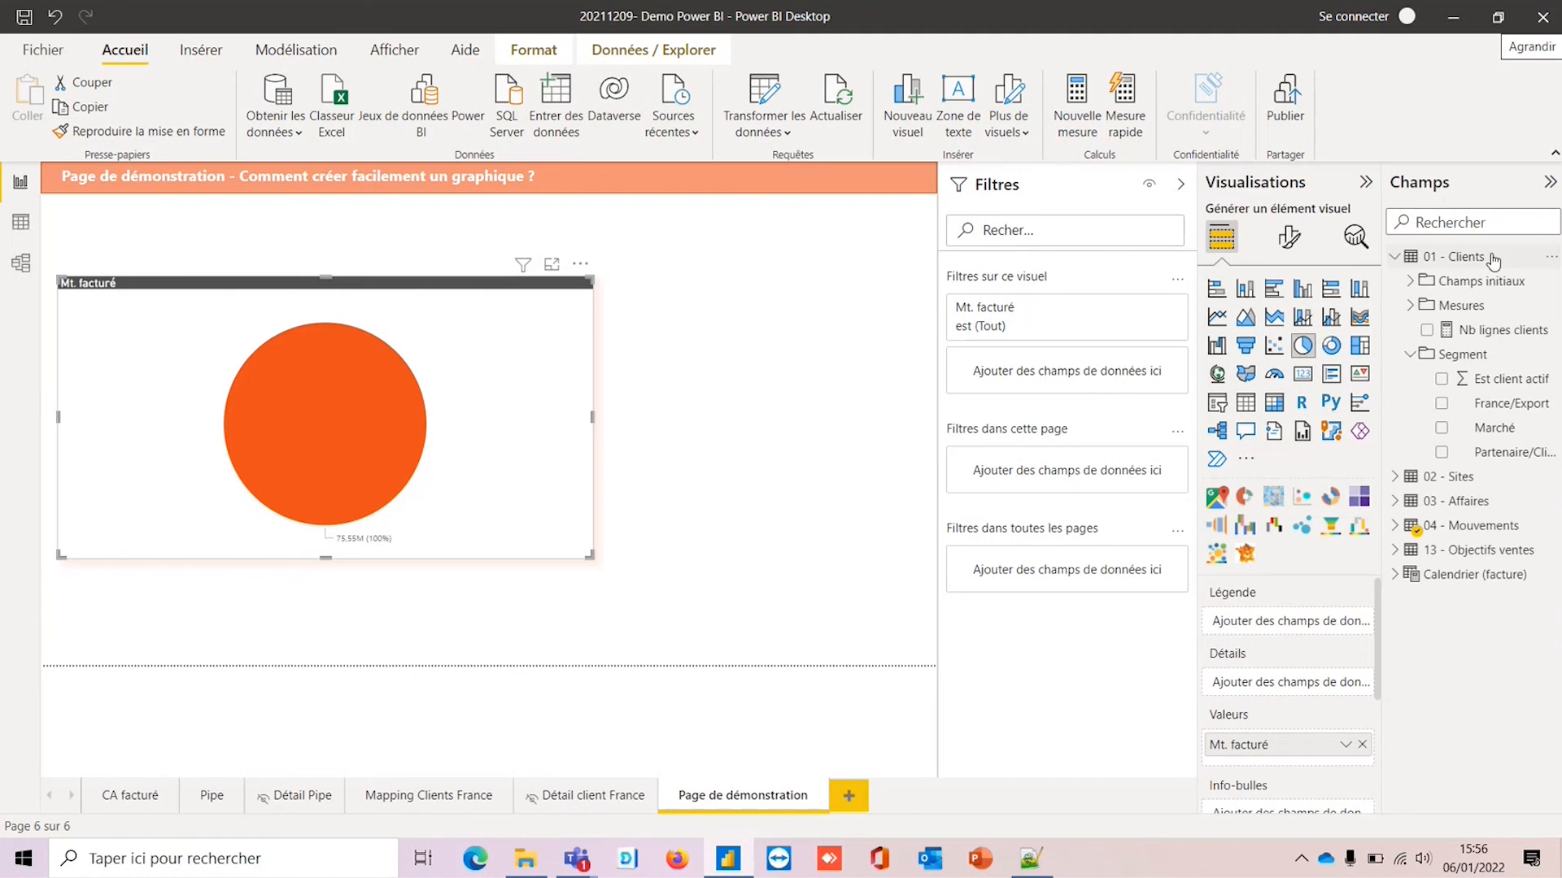
pyautogui.click(1441, 429)
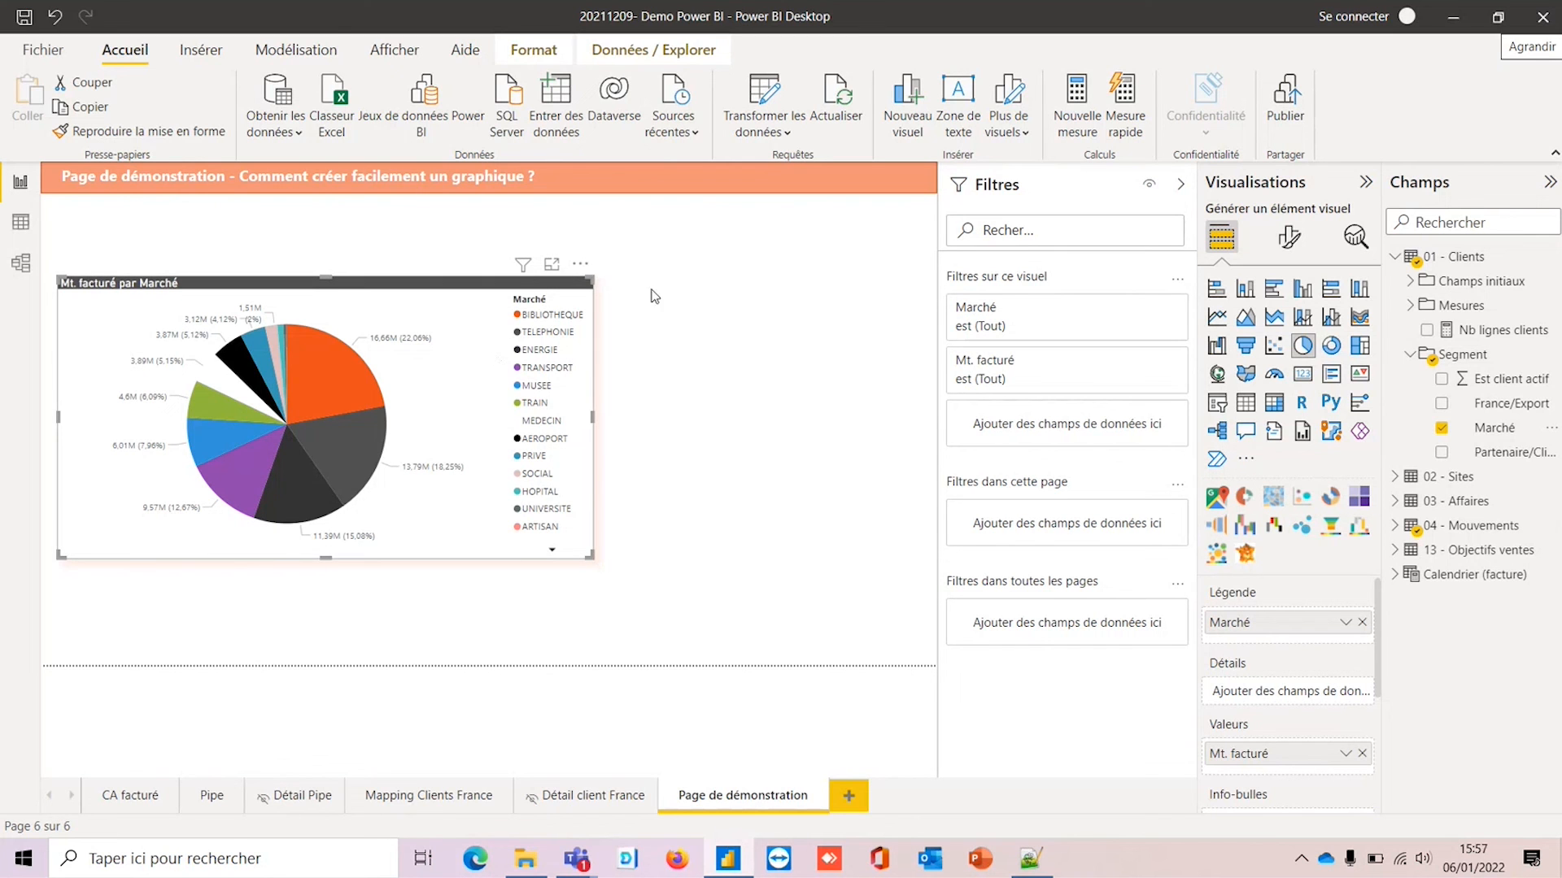
pyautogui.click(727, 325)
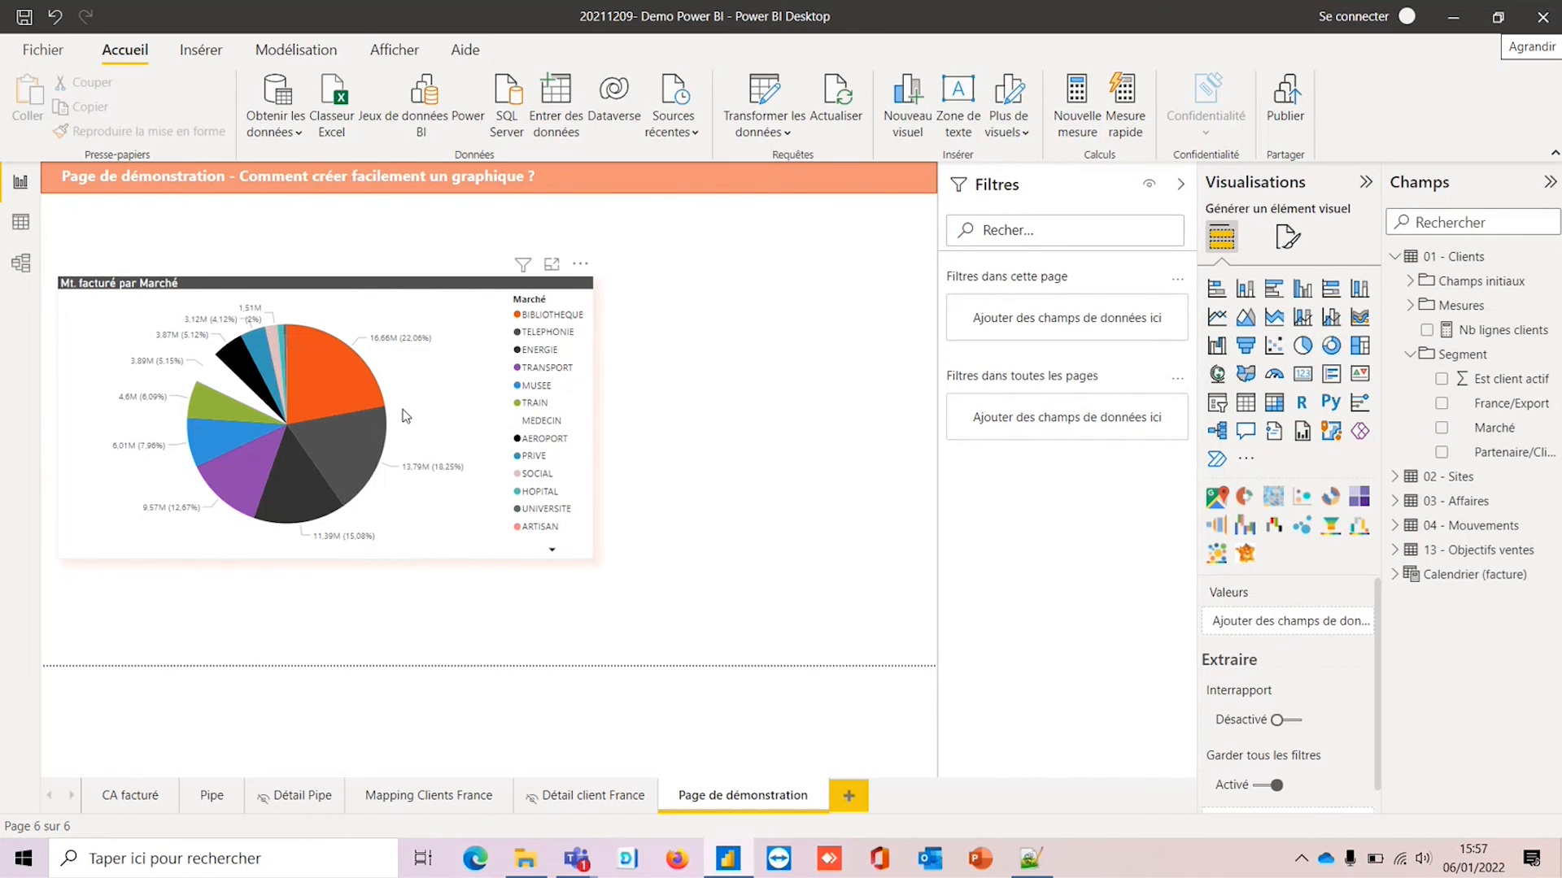
# Convert the Mt. facturé par Marché pie chart into a horizontal clustered bar chart.
pyautogui.click(498, 421)
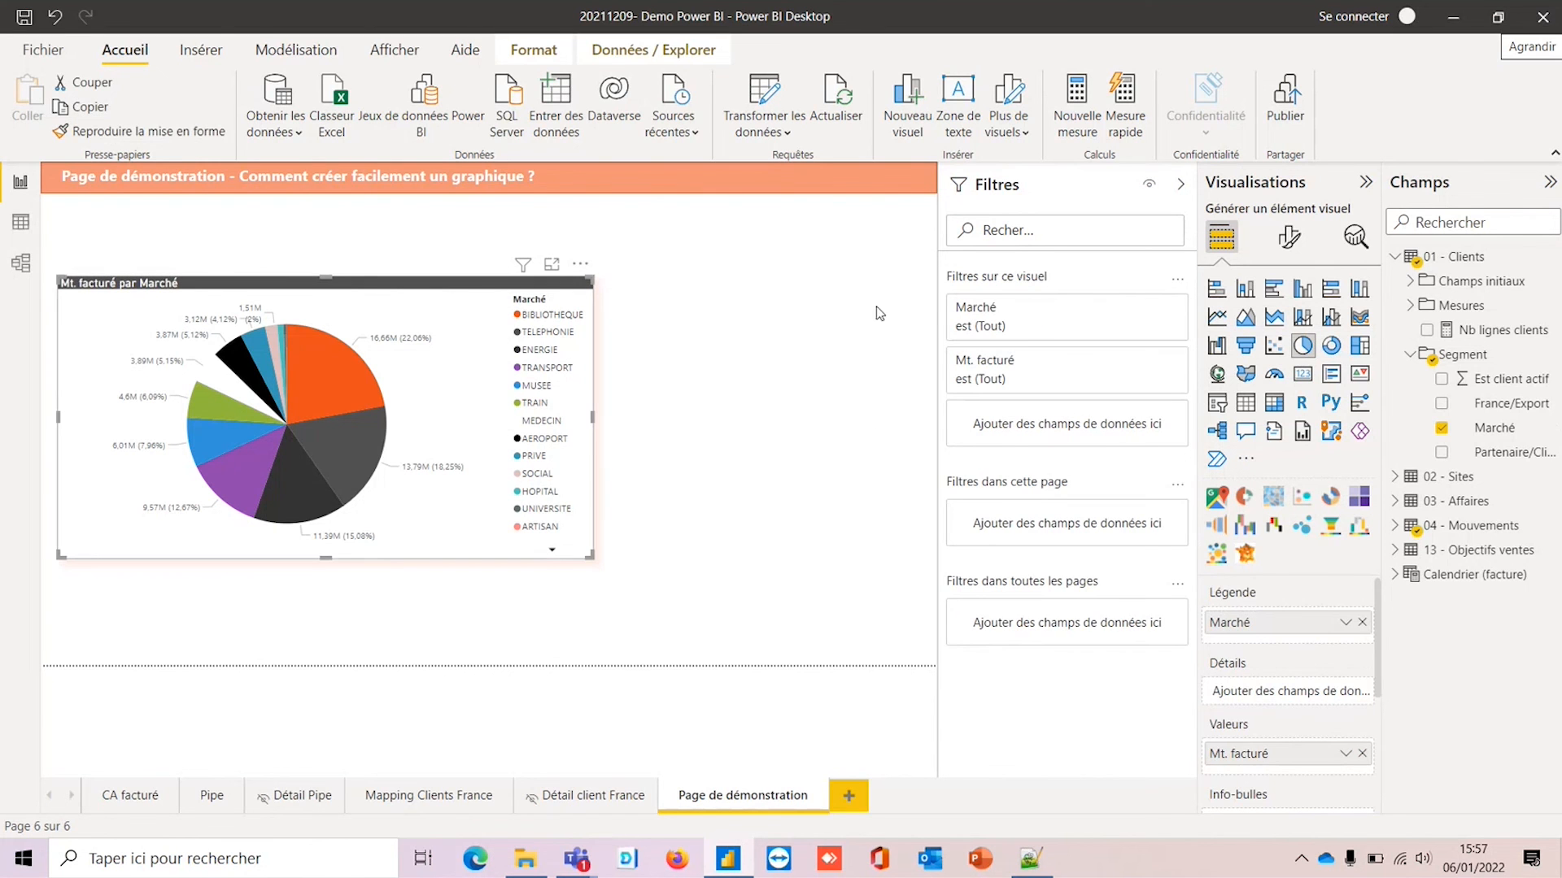
pyautogui.click(1273, 291)
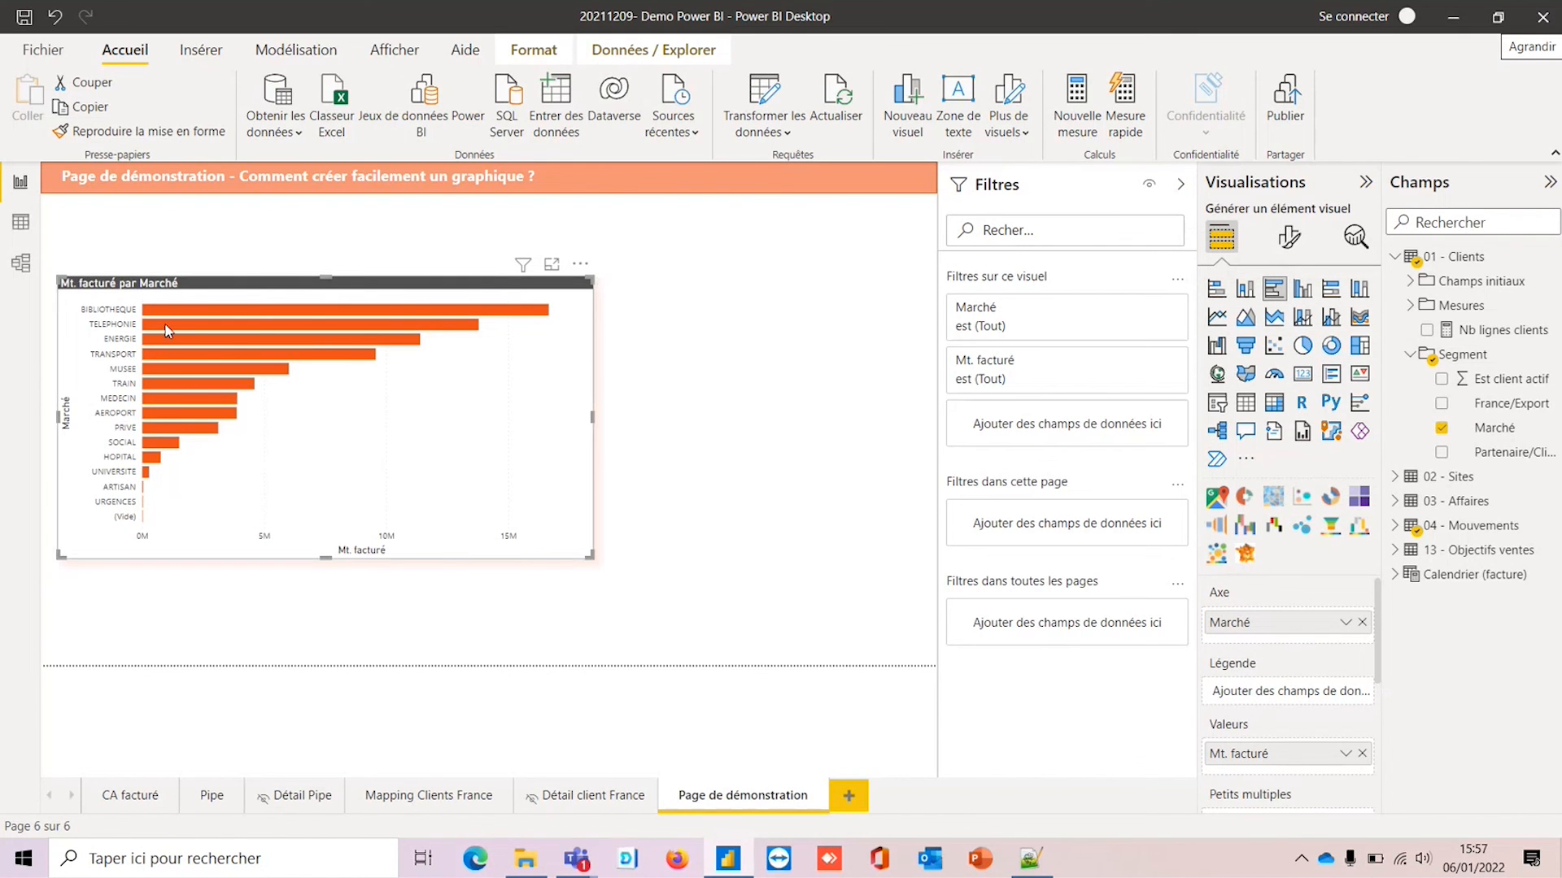
pyautogui.moveTo(168, 330)
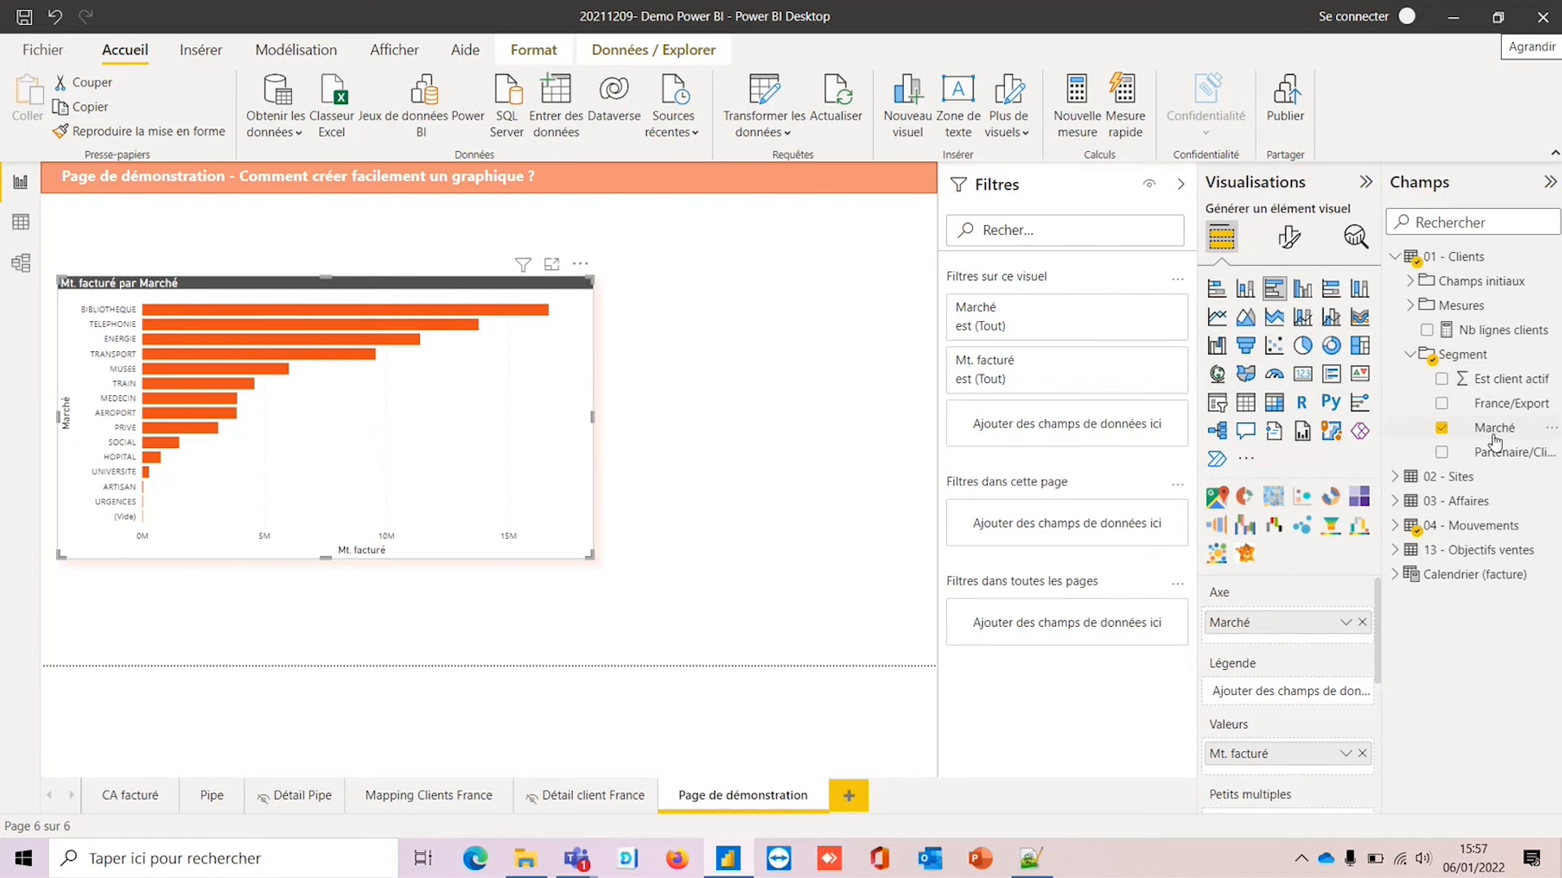
# Add France/Export from the 01 - Clients table as a filter on the bar chart and restrict it to Export.
pyautogui.moveTo(1529, 414); pyautogui.dragTo(1066, 424)
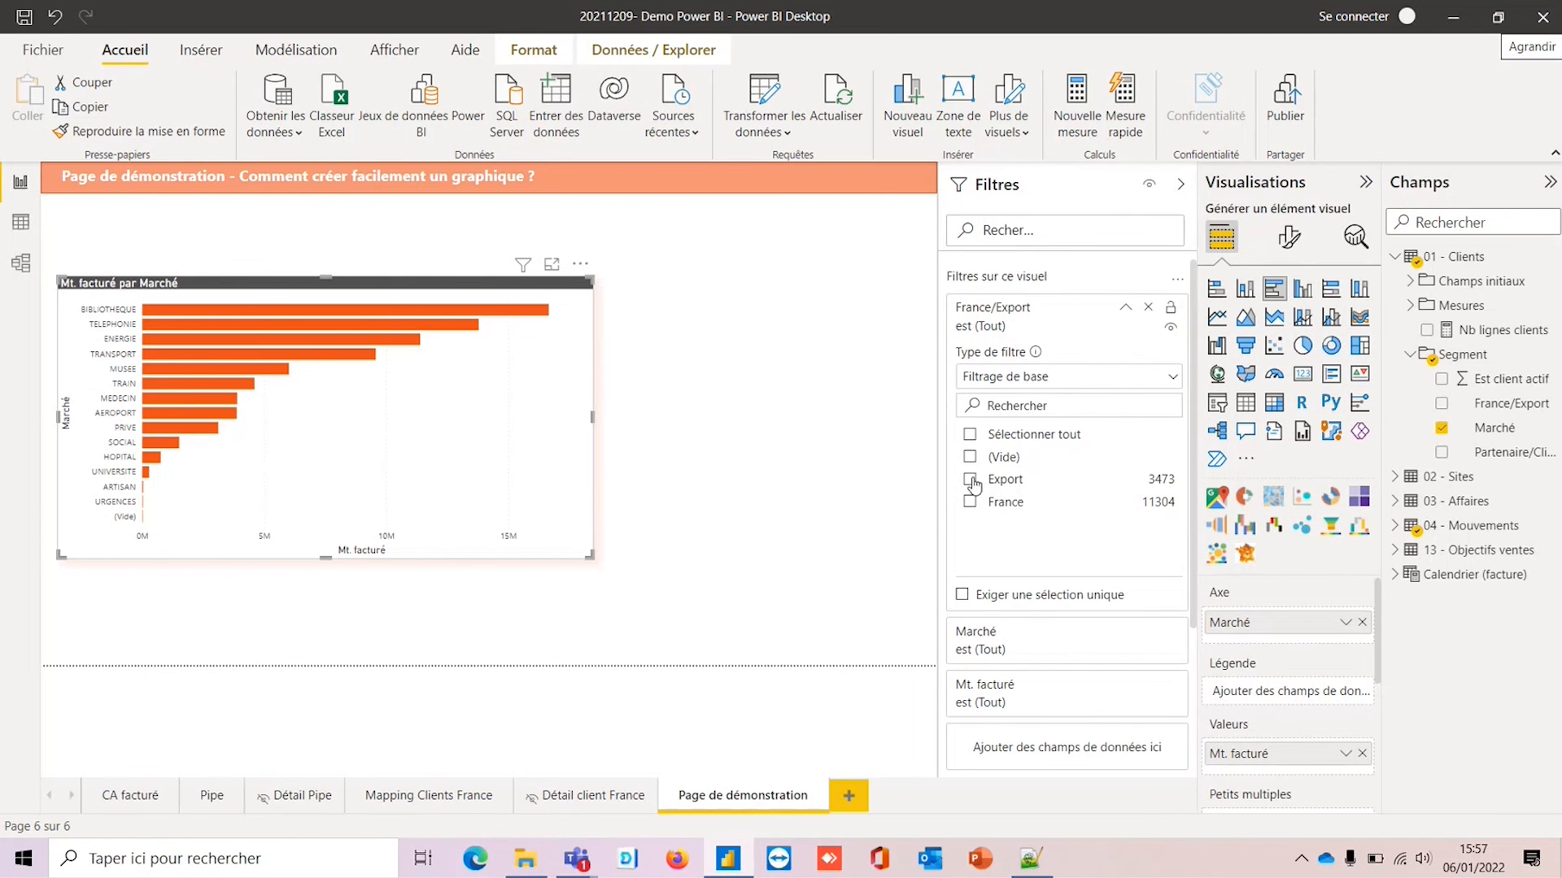
pyautogui.click(972, 479)
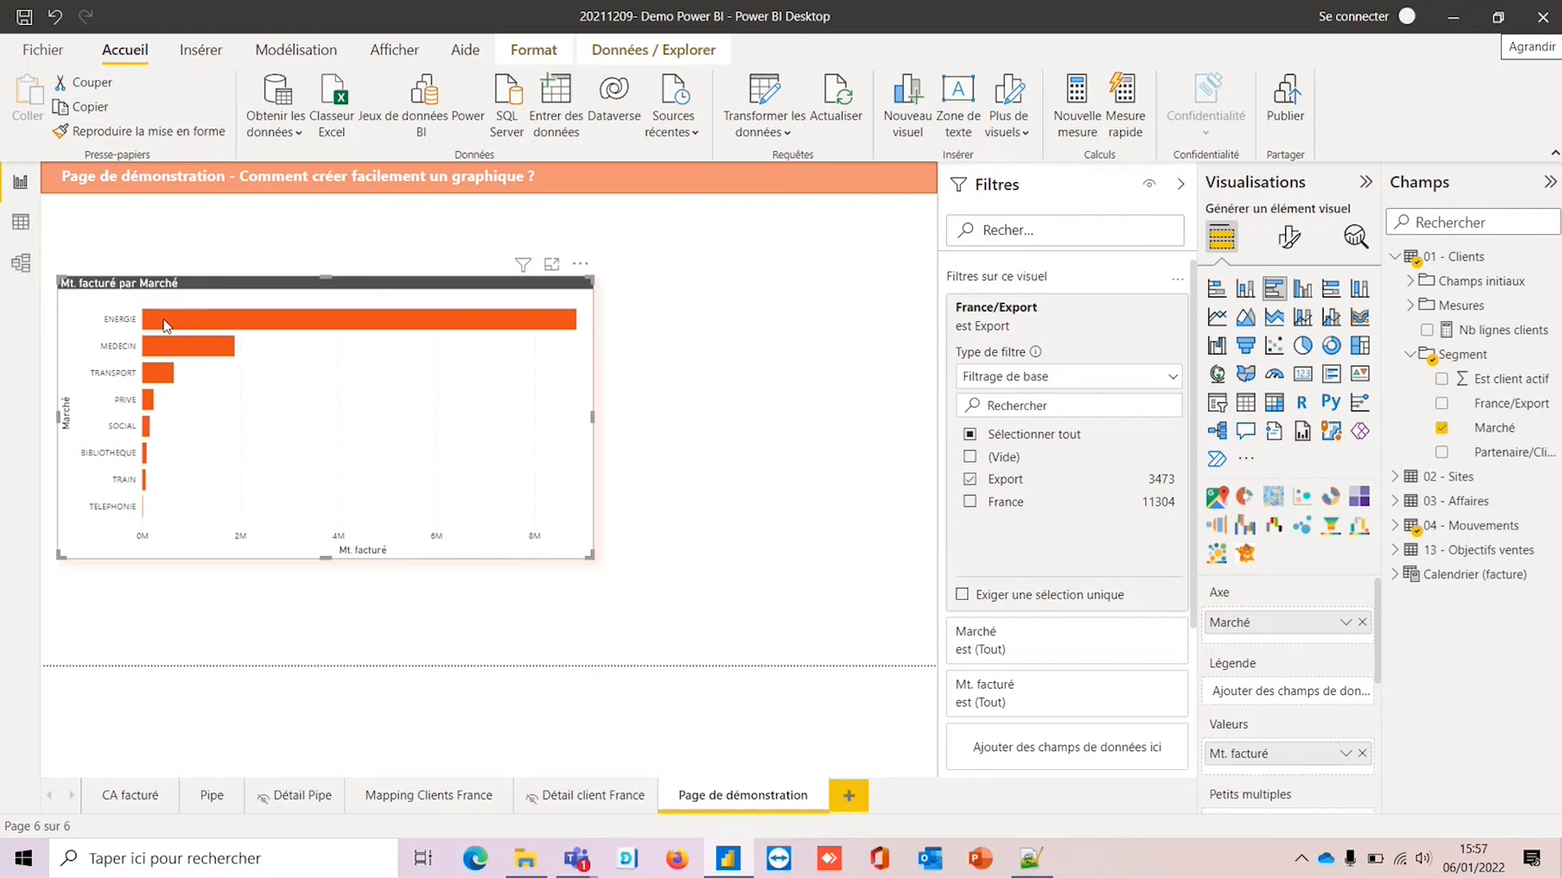
pyautogui.click(662, 353)
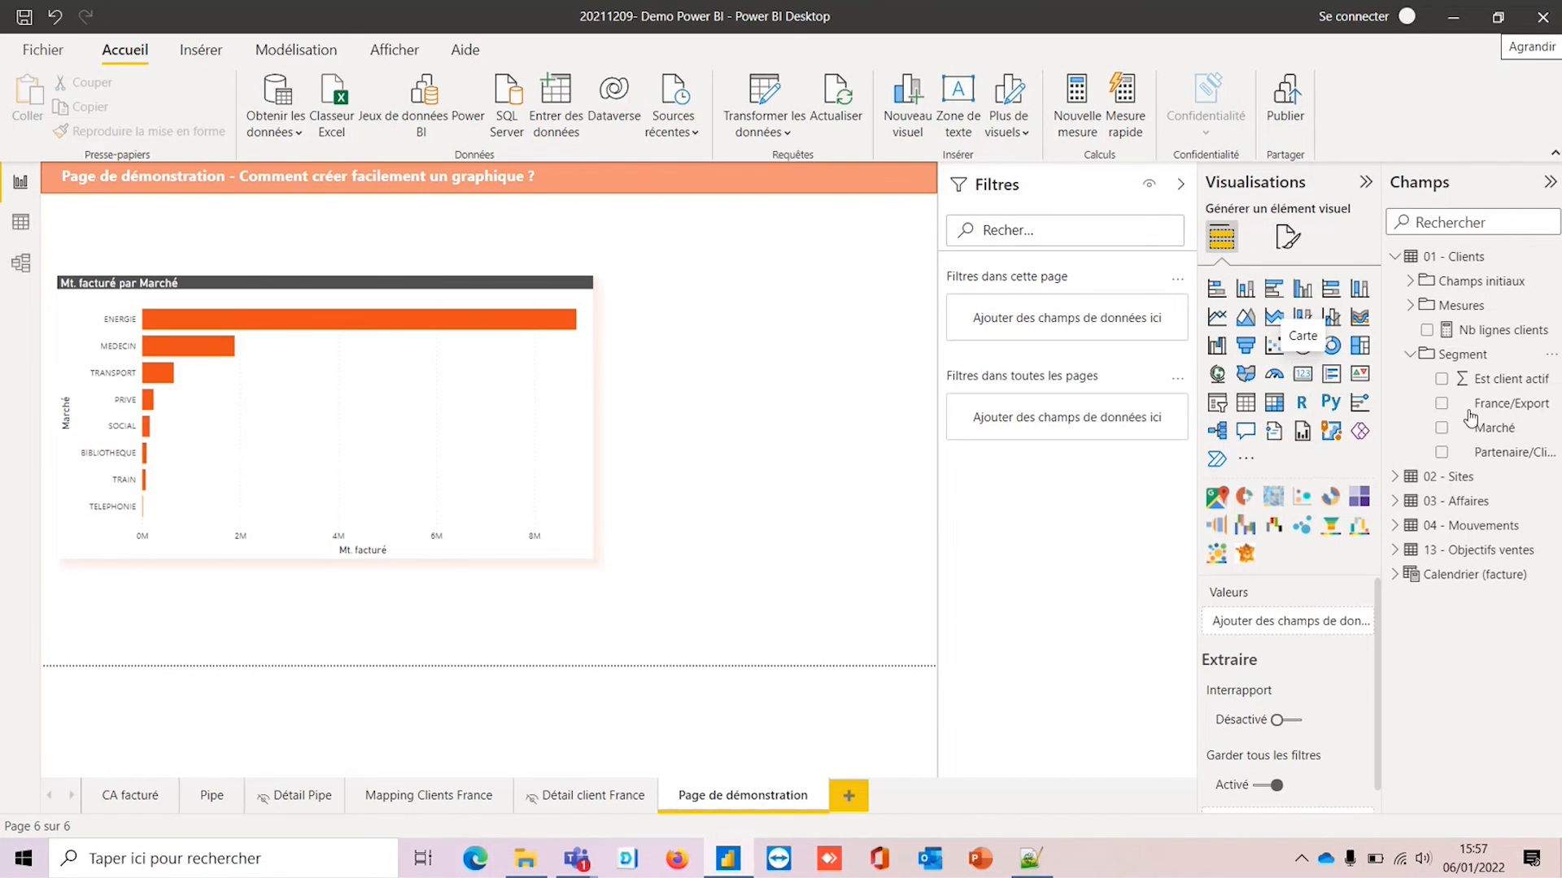
# Switch to the model view and examine the relationships between the report's tables.
pyautogui.click(22, 268)
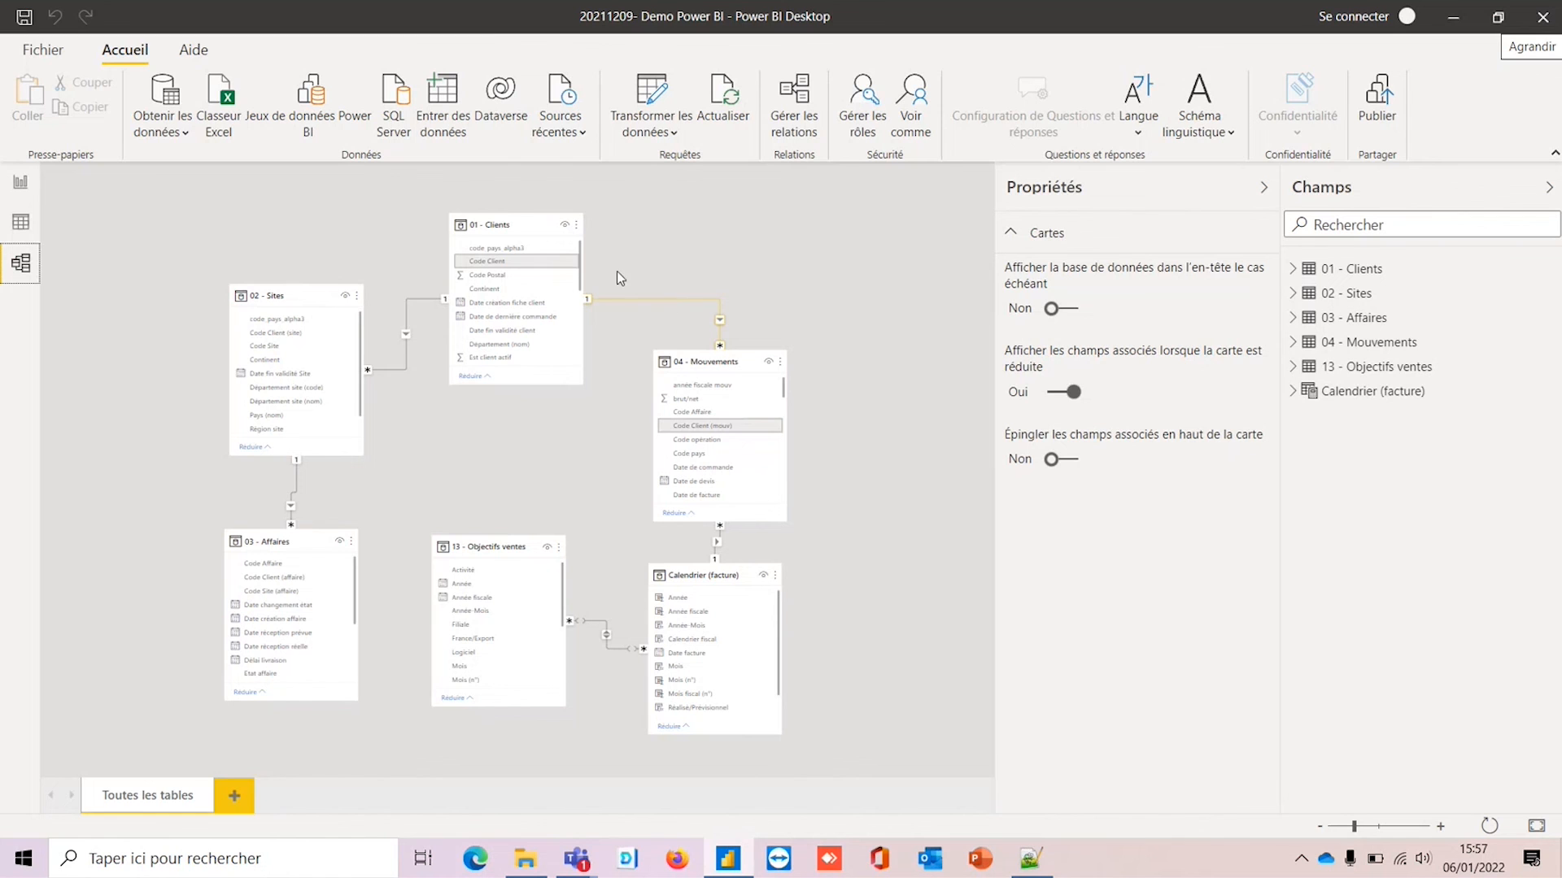
pyautogui.moveTo(509, 221)
pyautogui.moveTo(578, 858)
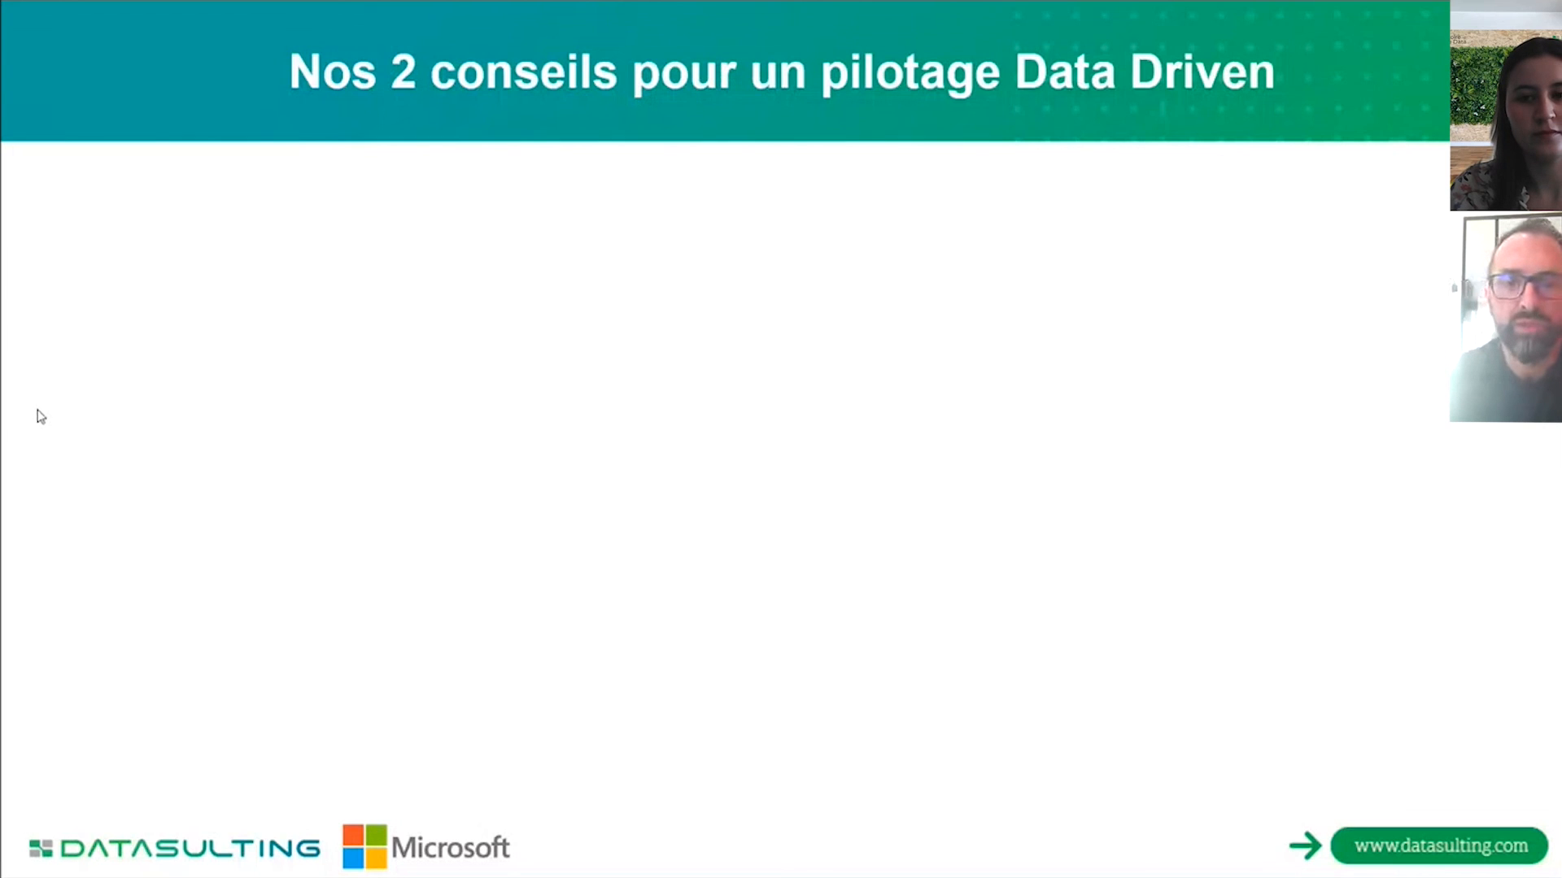
pyautogui.click(879, 403)
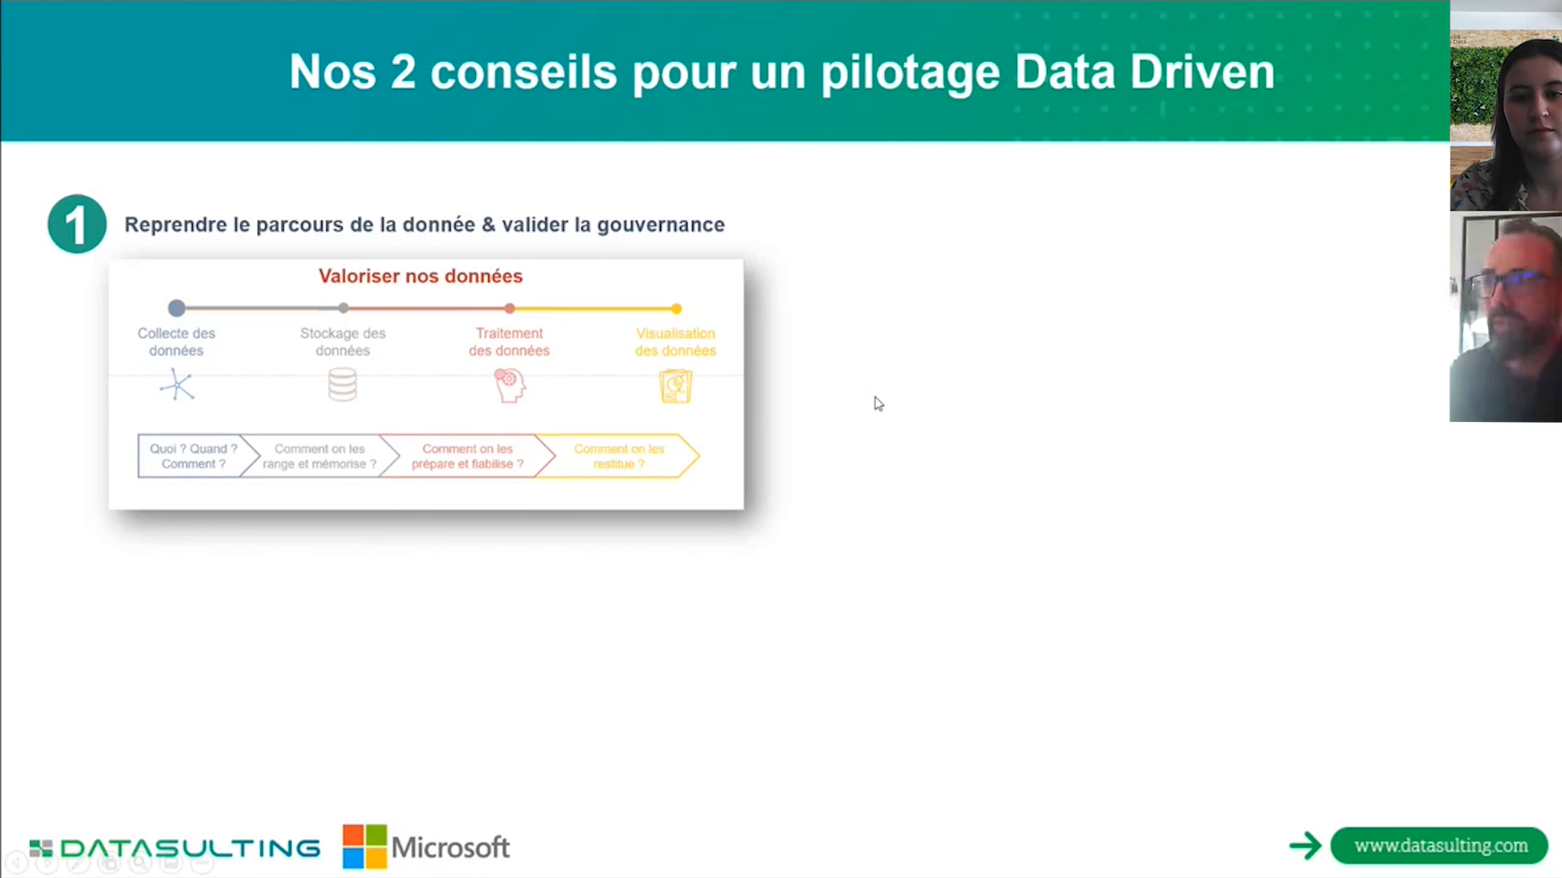